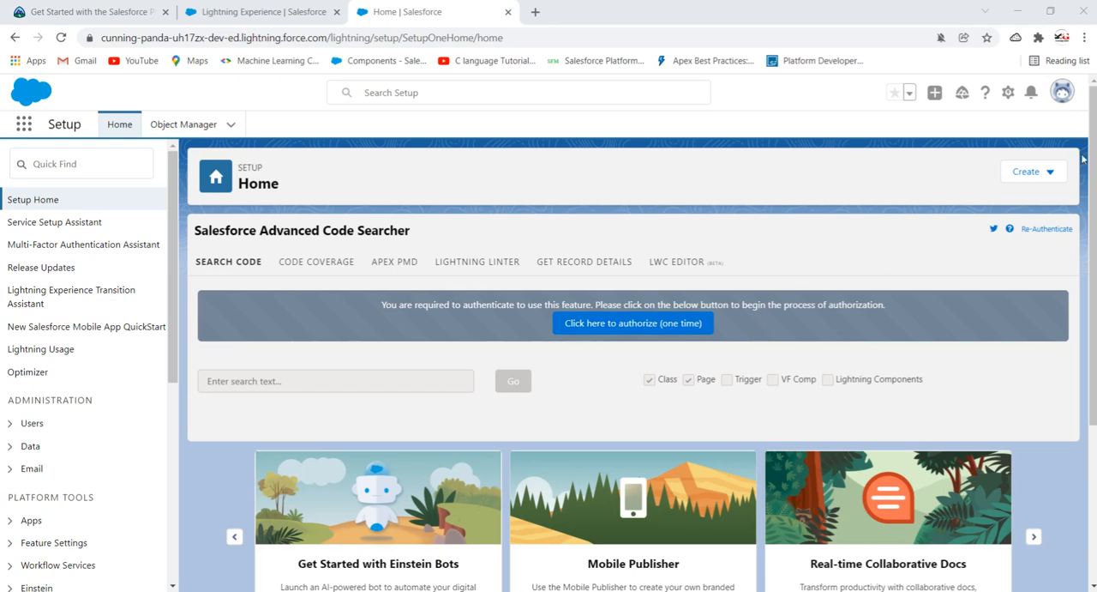
left_click(1067, 102)
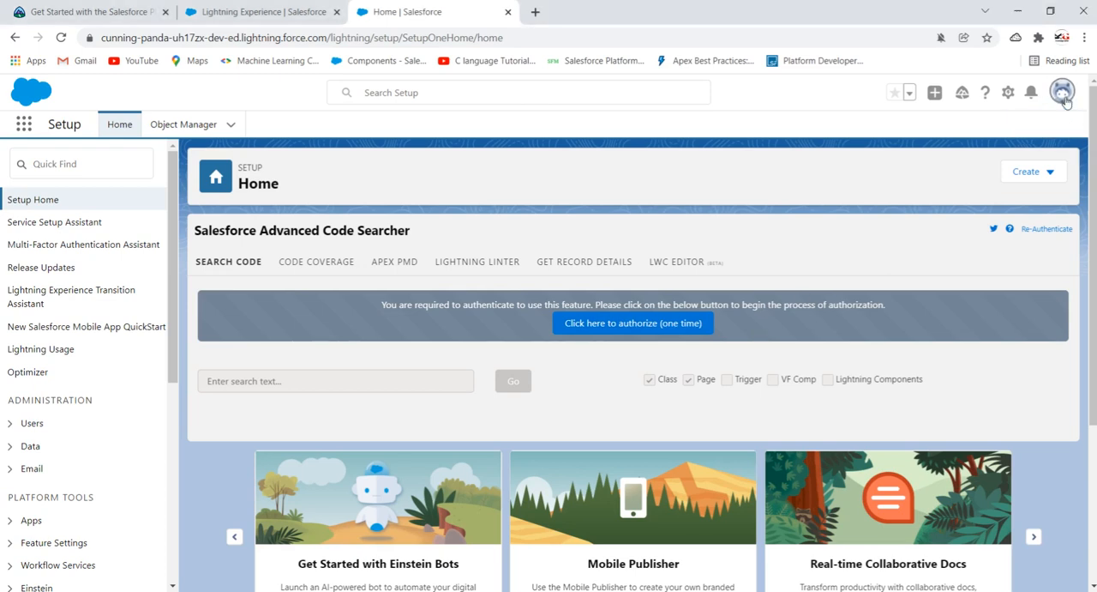
left_click(1066, 102)
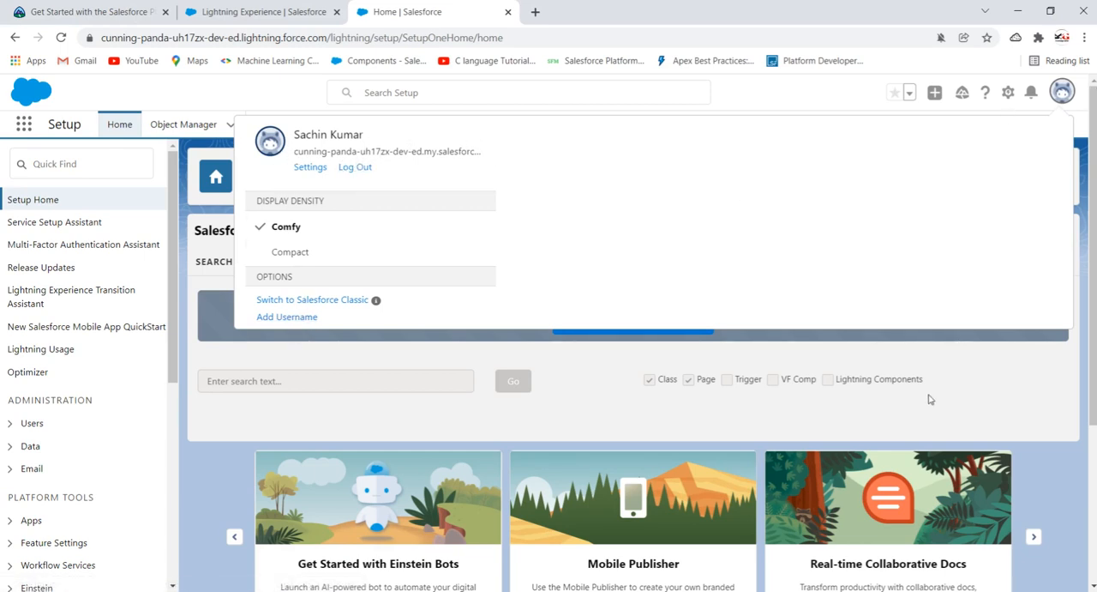
left_click(1039, 480)
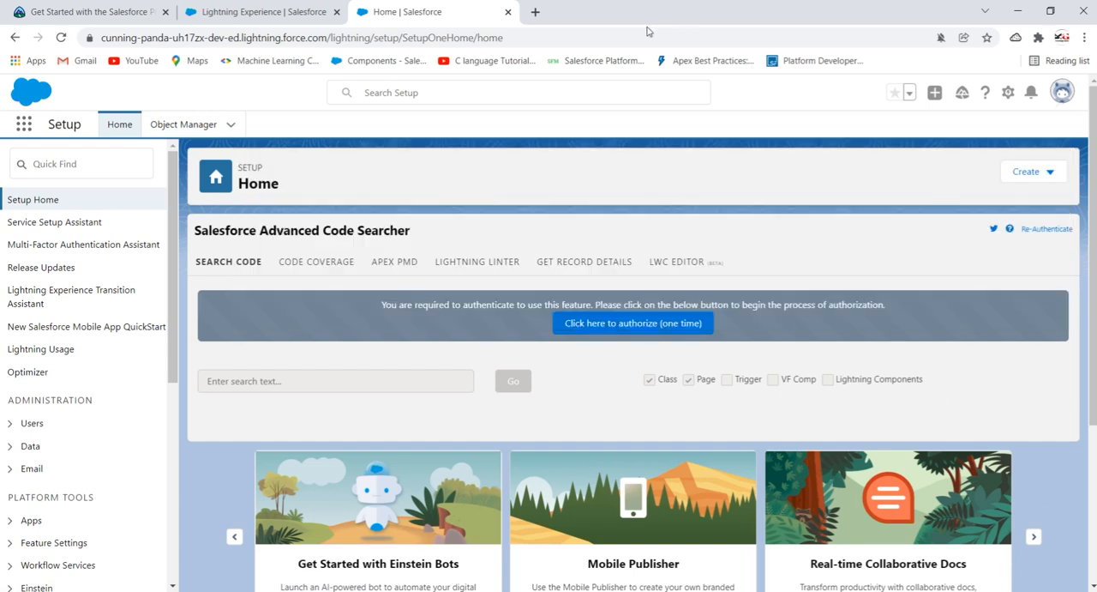
- Examine the Contact custom field challenge and the platform customization instructions in the Trailhead unit
left_click(95, 11)
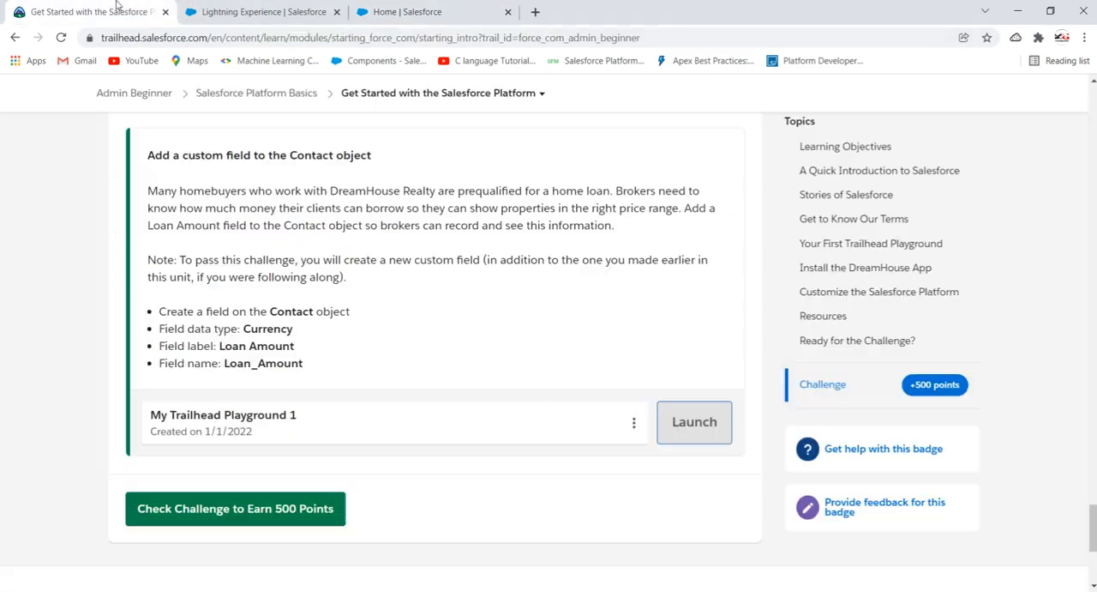
scroll(314, 269, "up", 6)
scroll(314, 269, "down", 6)
scroll(315, 270, "up", 4)
scroll(315, 270, "down", 7)
scroll(317, 266, "up", 15)
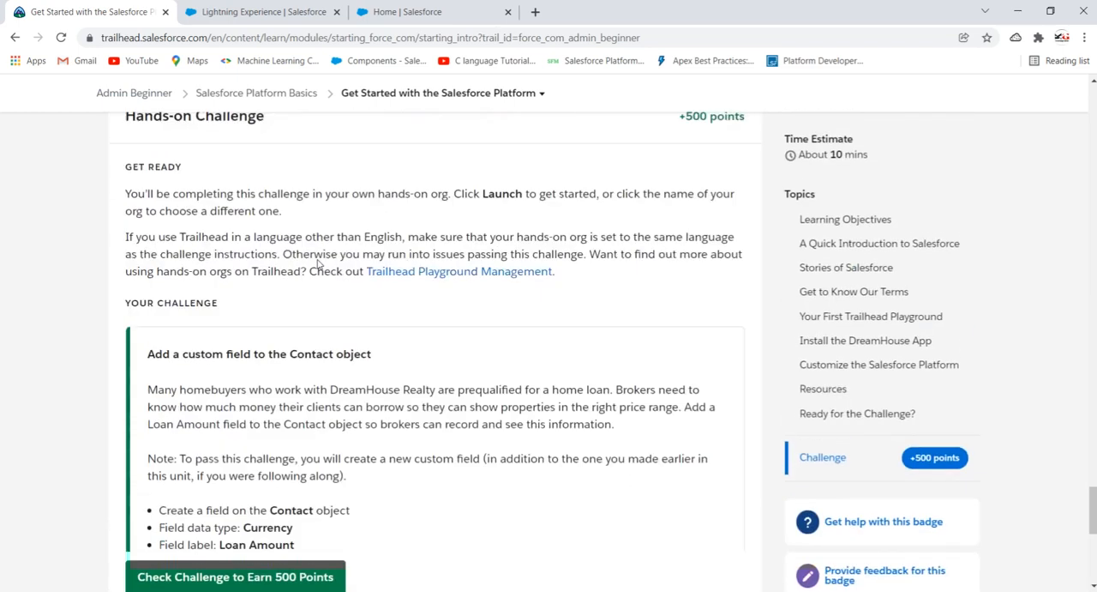
scroll(317, 264, "up", 4)
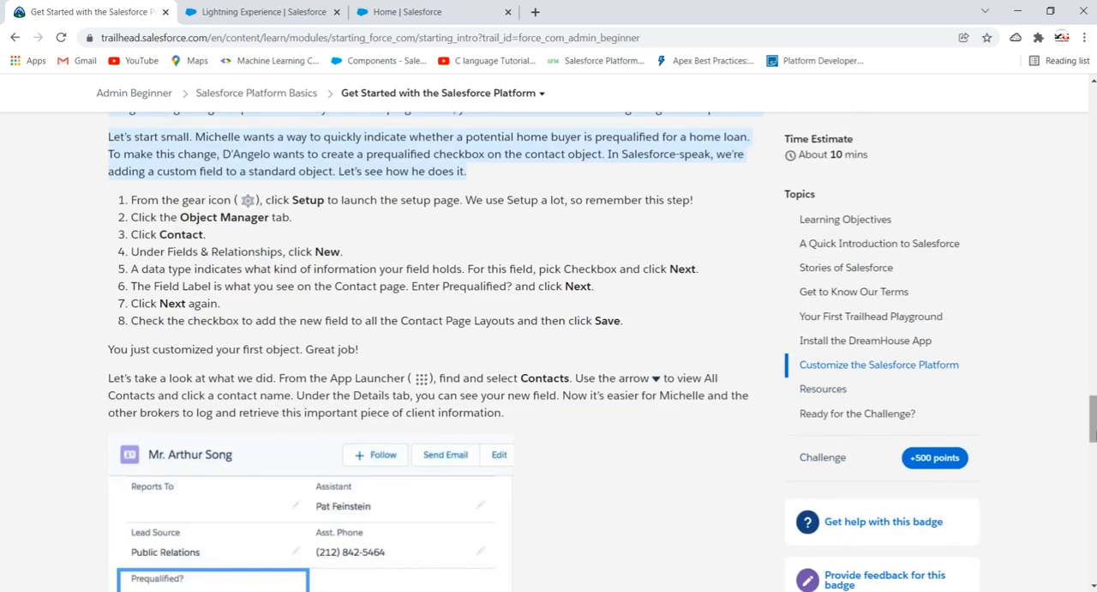
left_click_drag(1094, 423, 1057, 105)
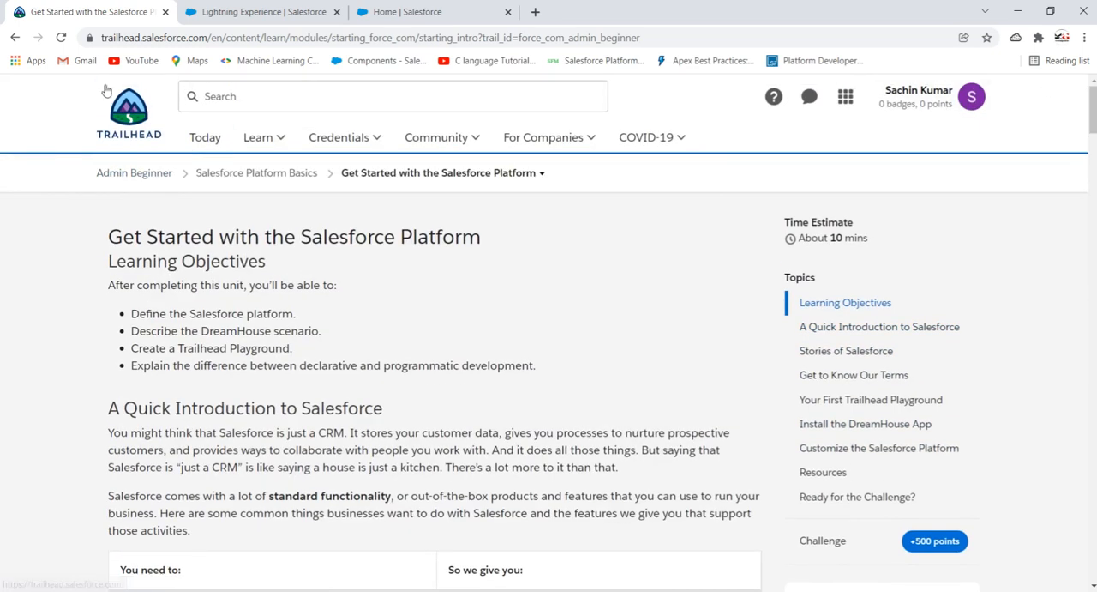
- Go to the Trailhead home page and search for "admin beginner"
left_click(128, 123)
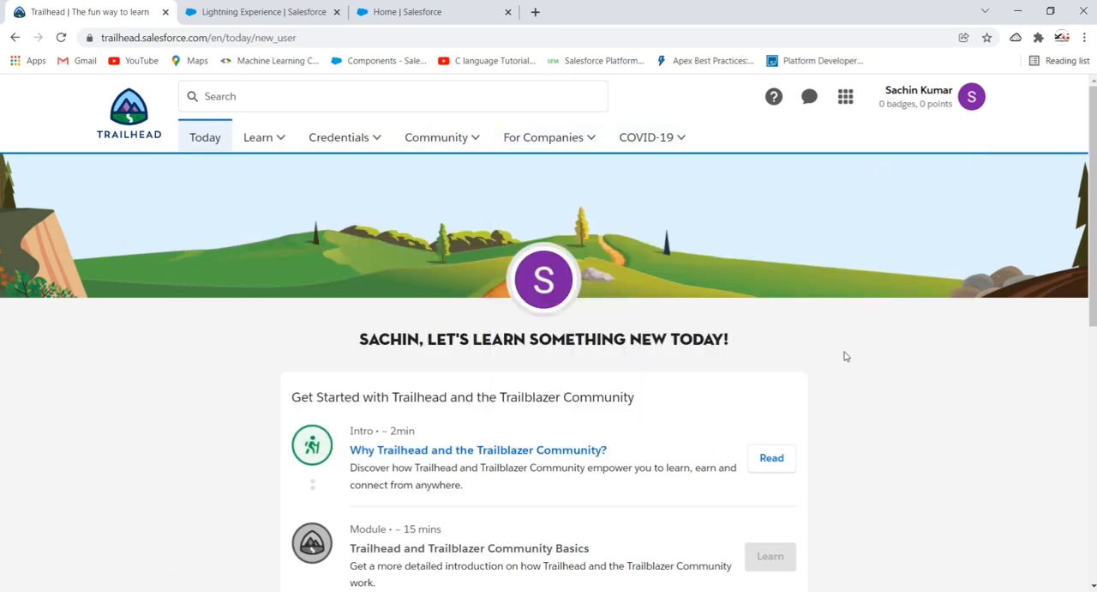
left_click(289, 96)
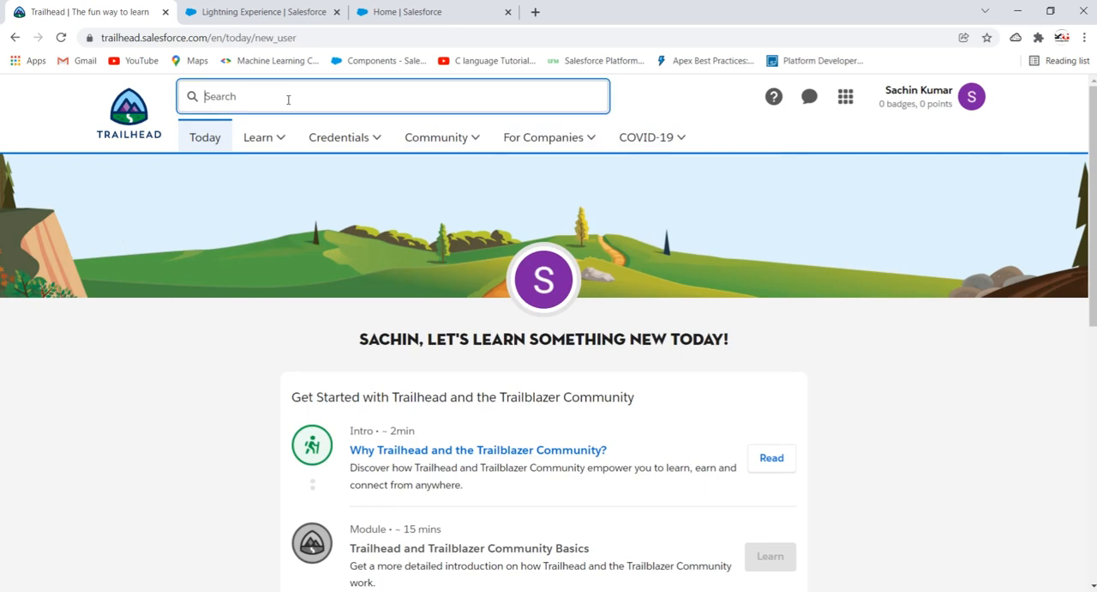
type("admin beginner")
key("Return")
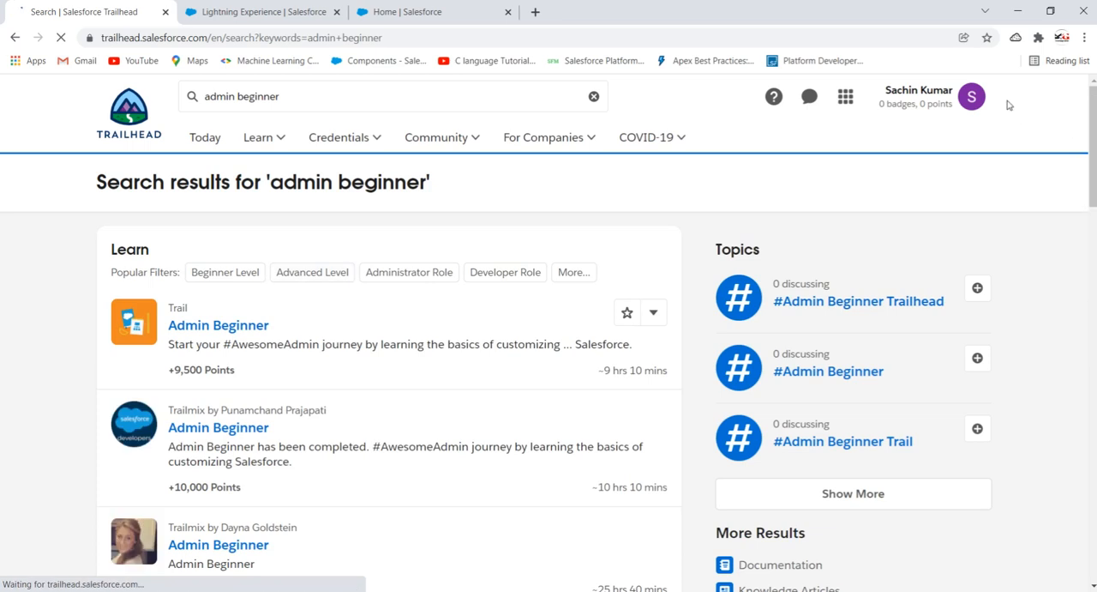
- Open the Hands-On Orgs page of the signed-in Trailhead account
left_click(966, 101)
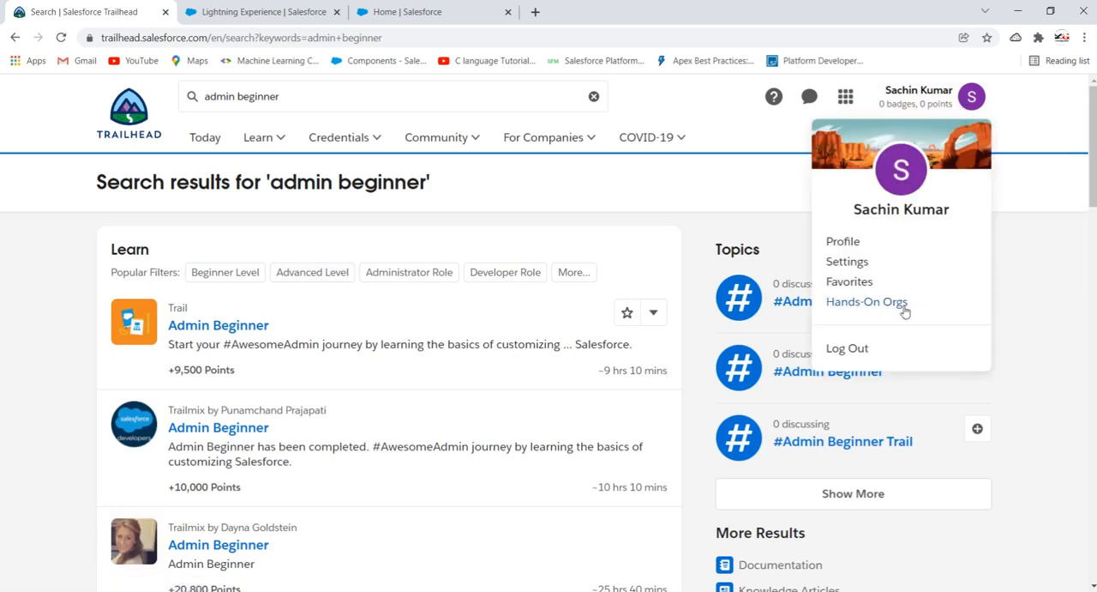
left_click(1036, 271)
left_click(973, 96)
left_click(855, 305)
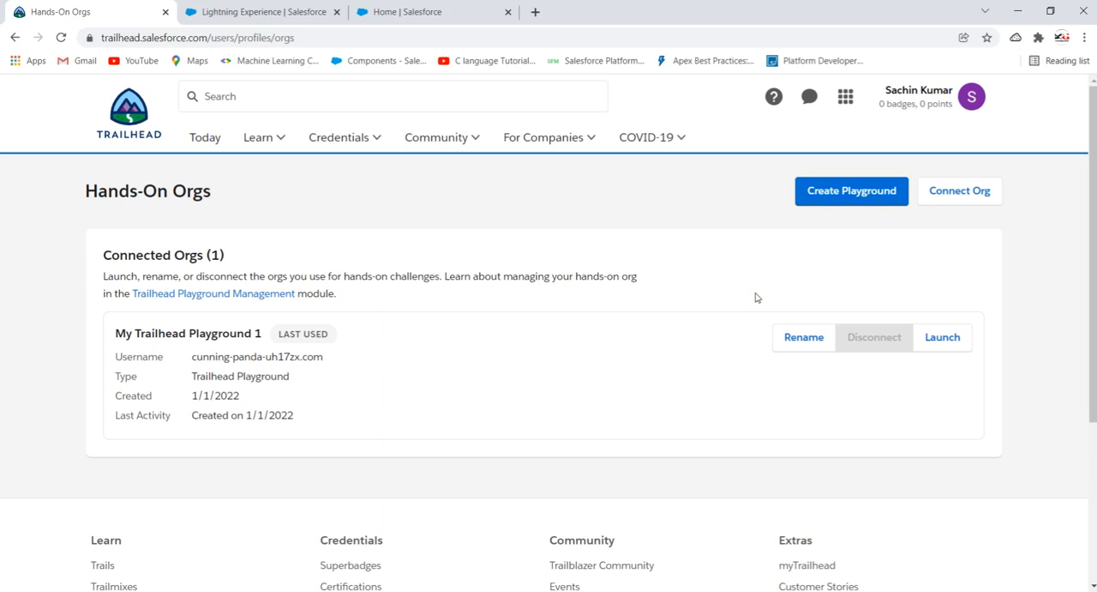
- Go to Hands-On Orgs from the Trailhead home page and launch My Trailhead Playground 1
left_click(120, 120)
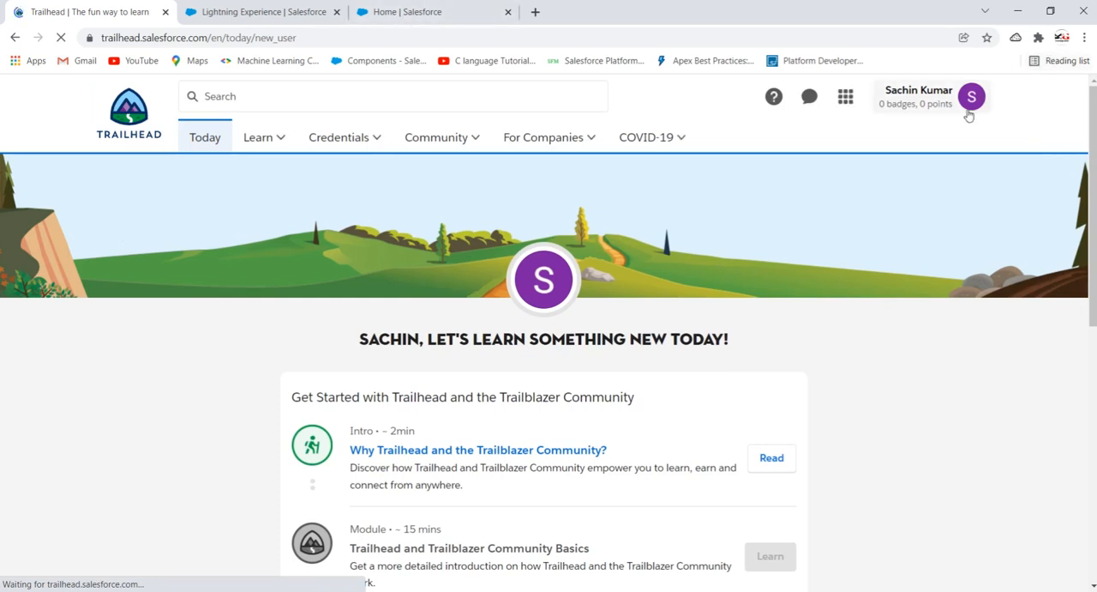
left_click(978, 111)
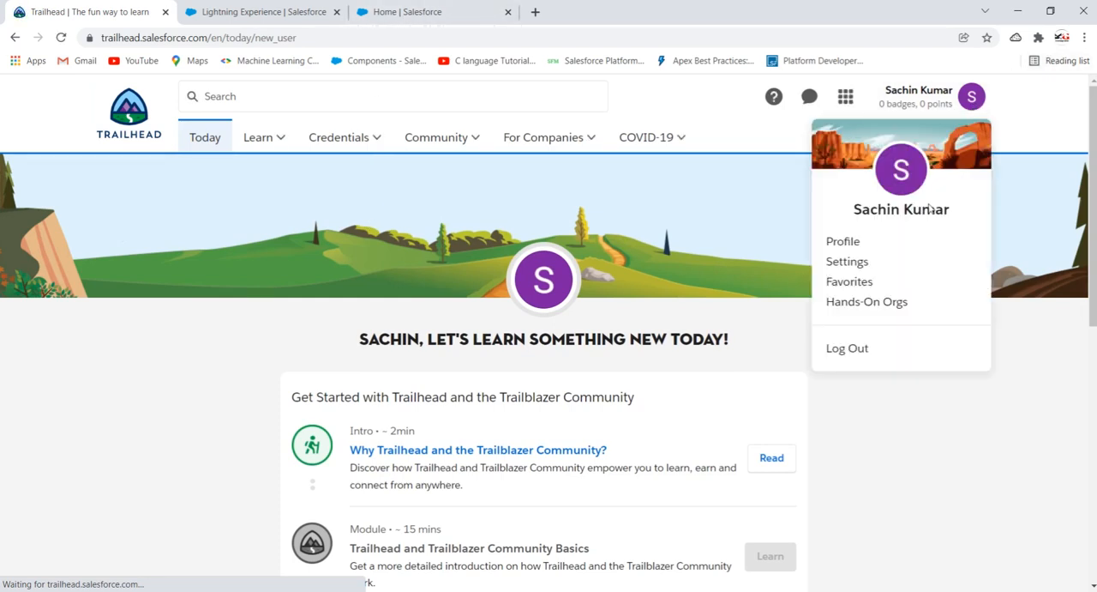
left_click(865, 305)
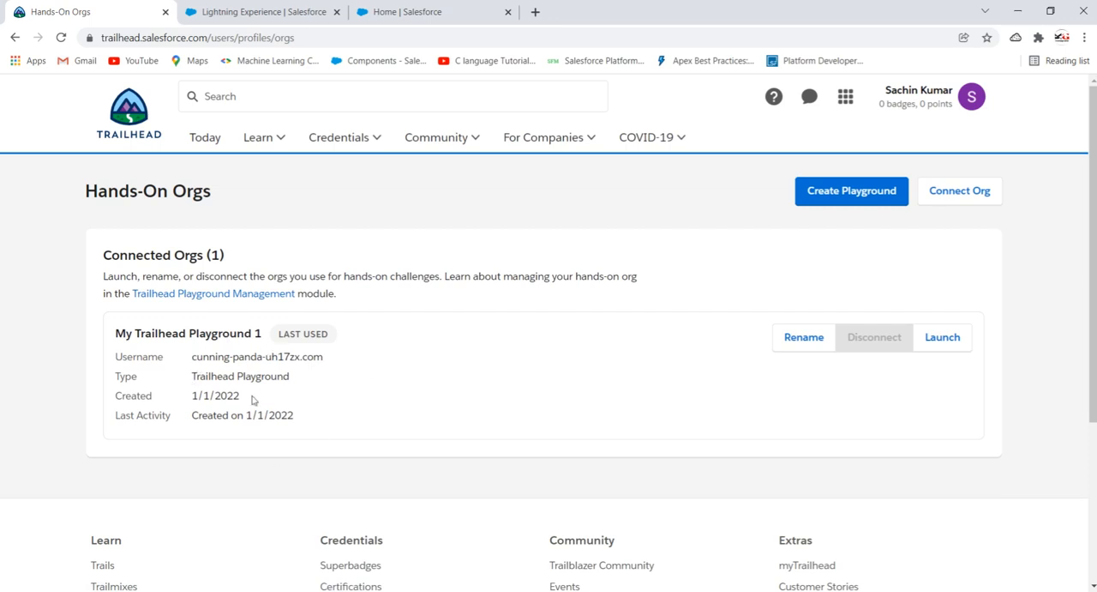
left_click(943, 343)
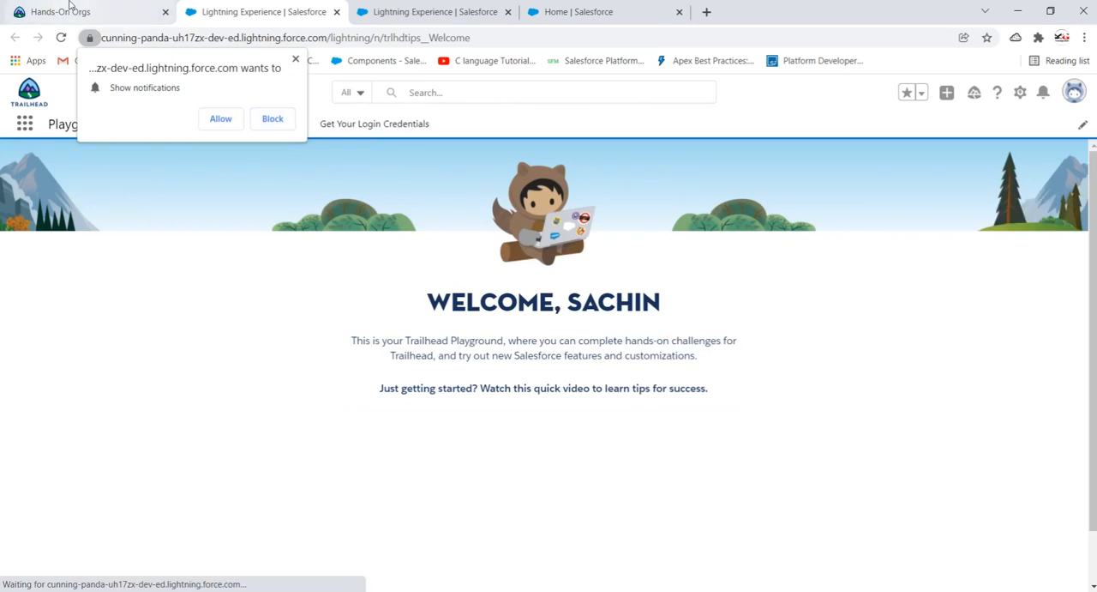
- Dismiss the notification request in the newly launched playground and close the two older Salesforce tabs
left_click(70, 6)
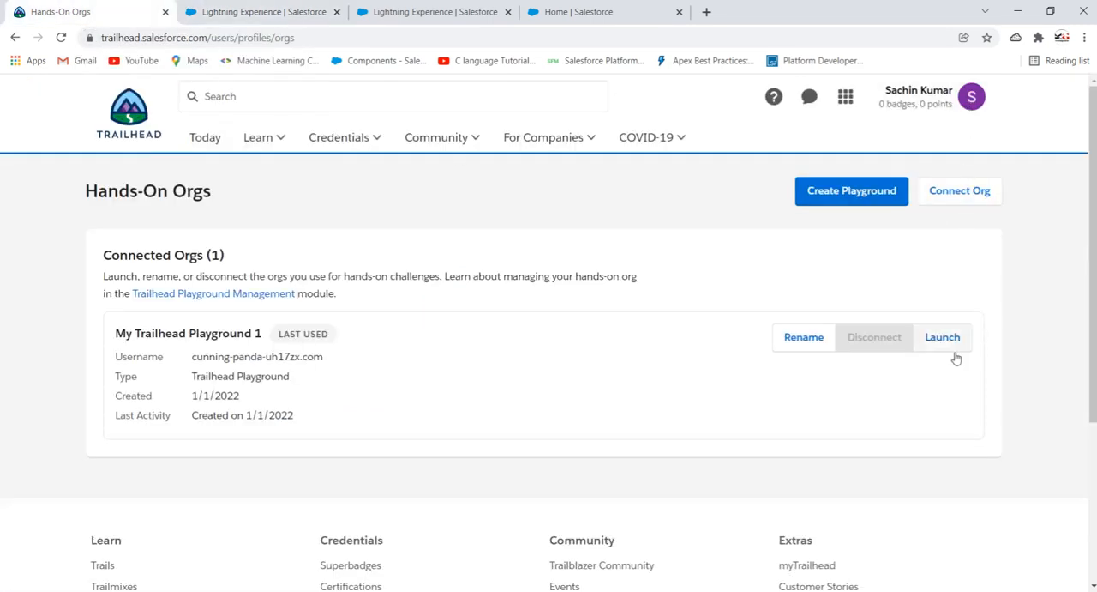
left_click(259, 7)
left_click(295, 59)
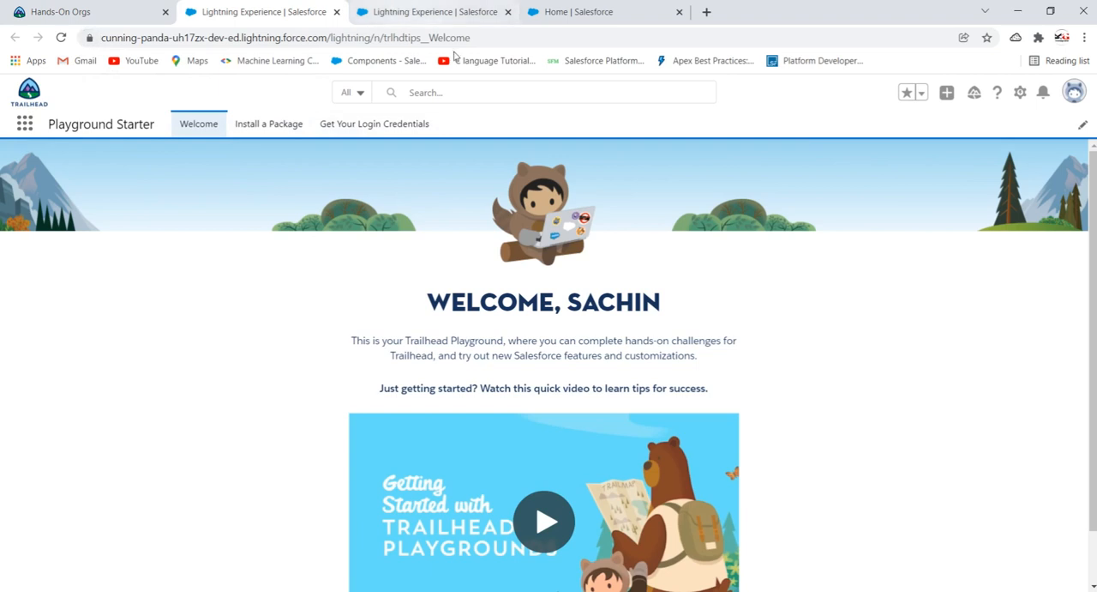
left_click(411, 12)
left_click(508, 12)
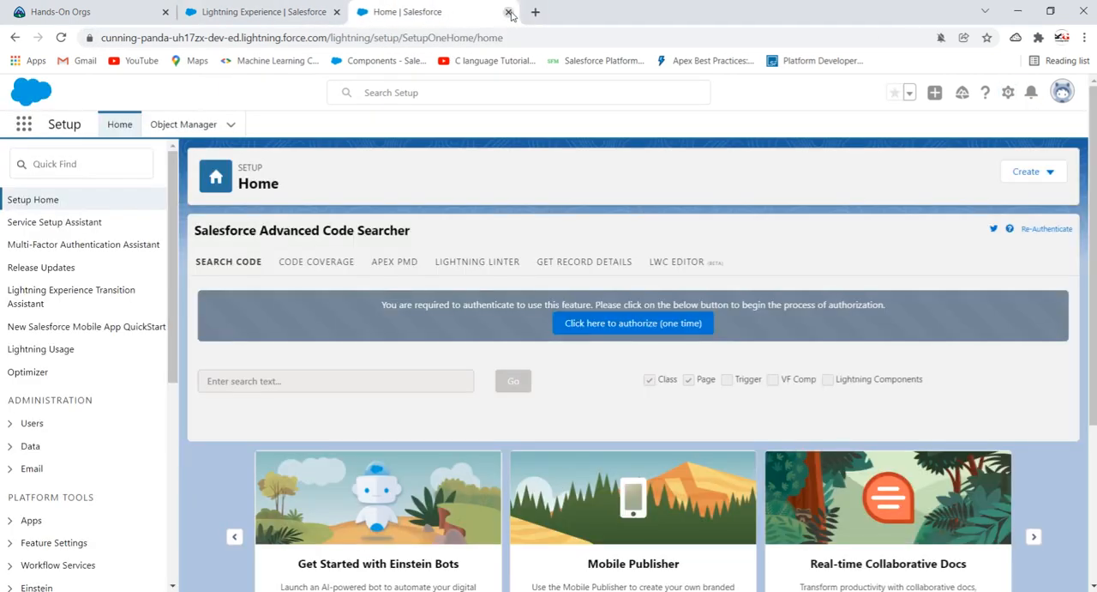
left_click(508, 12)
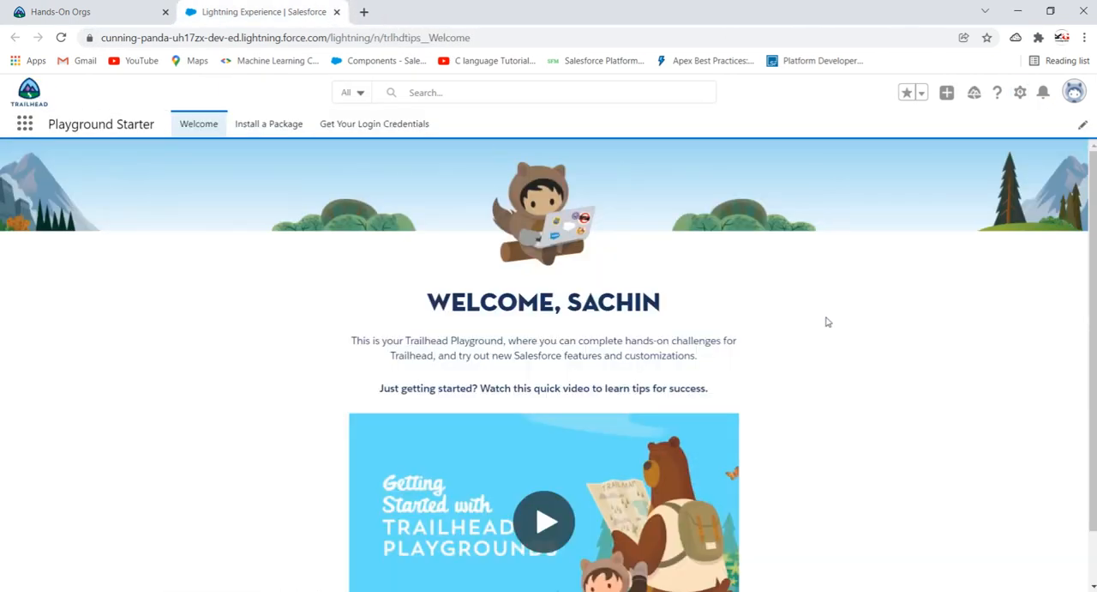
- Open Setup from the playground's Welcome page and bring the Setup Home page to the front
left_click(1019, 93)
left_click(953, 137)
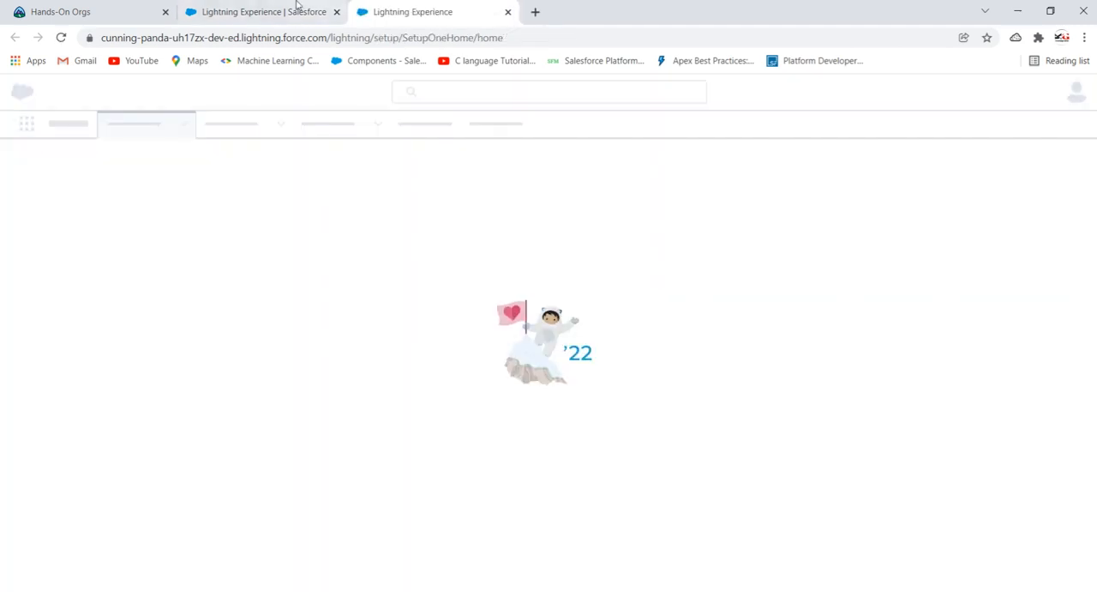
left_click(291, 11)
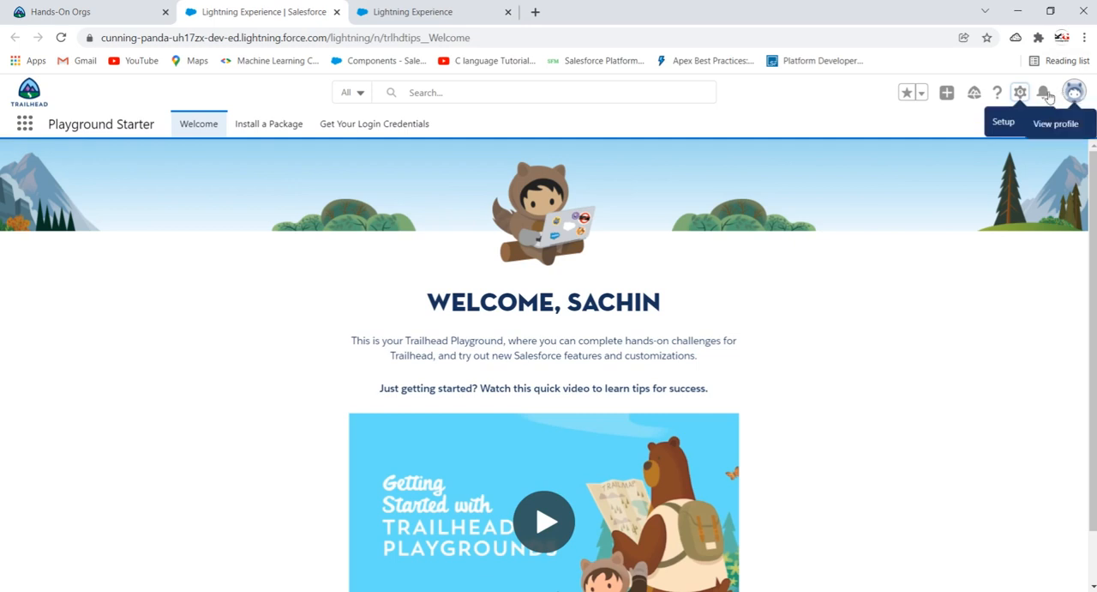
left_click(1020, 92)
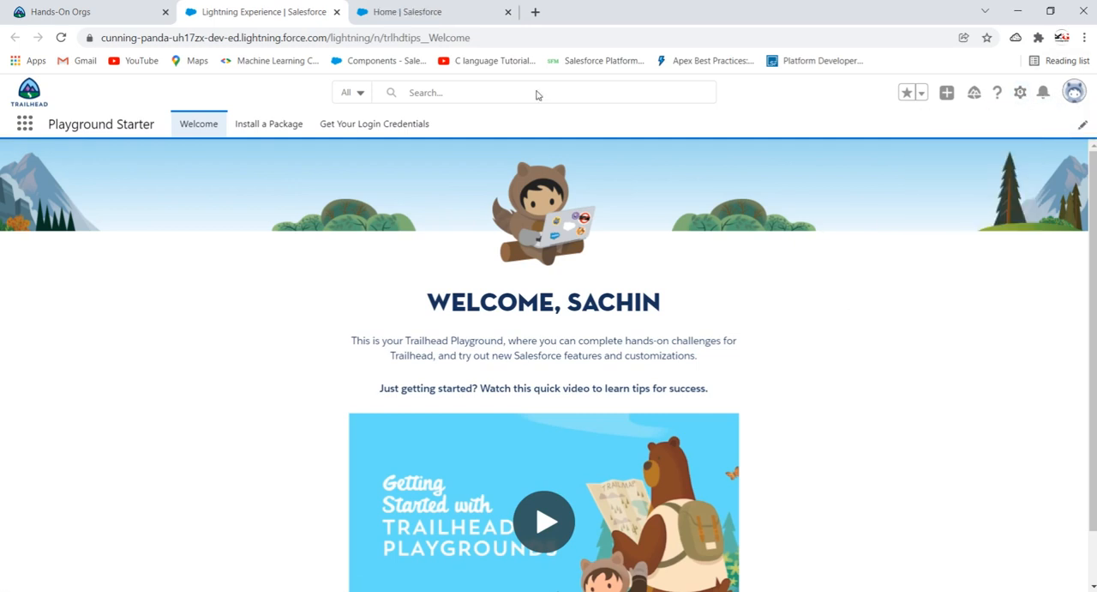
left_click(436, 12)
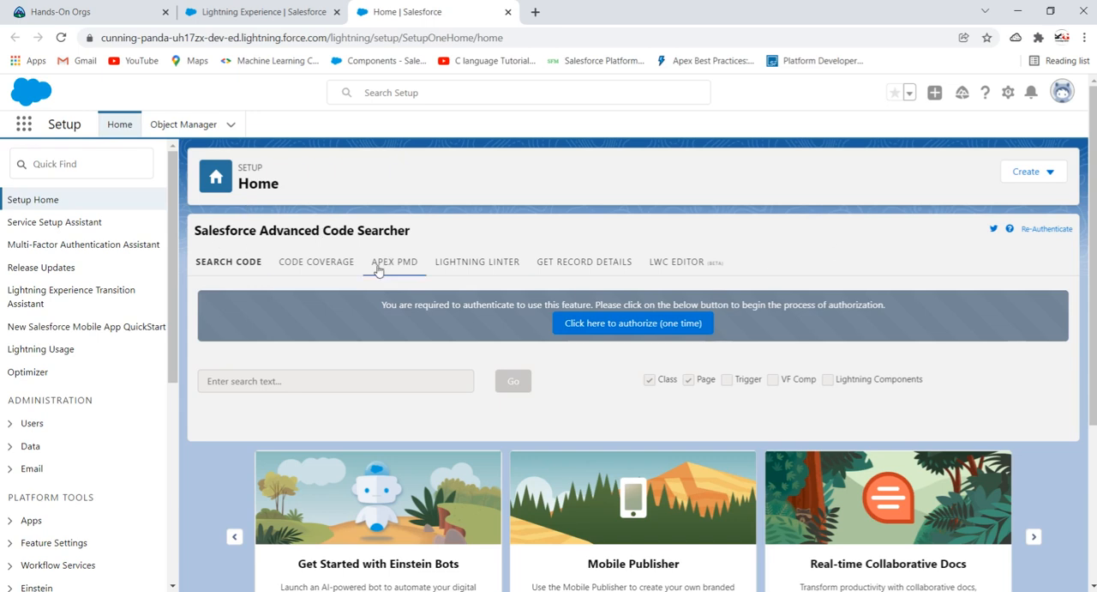
- Start a new custom object with the label Student and the plural label Students
left_click(1035, 178)
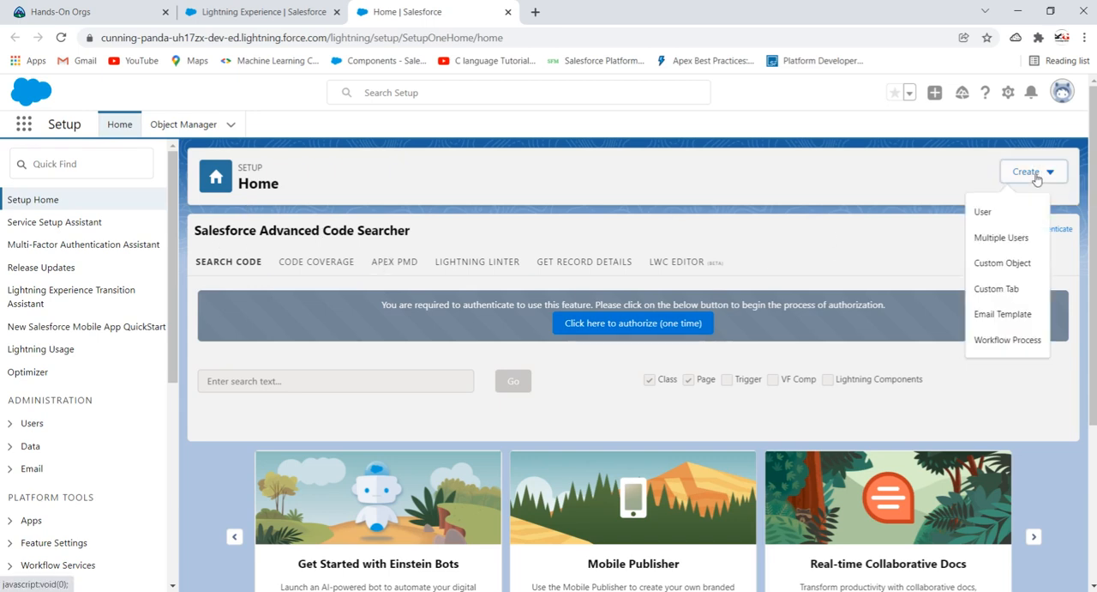
left_click(999, 264)
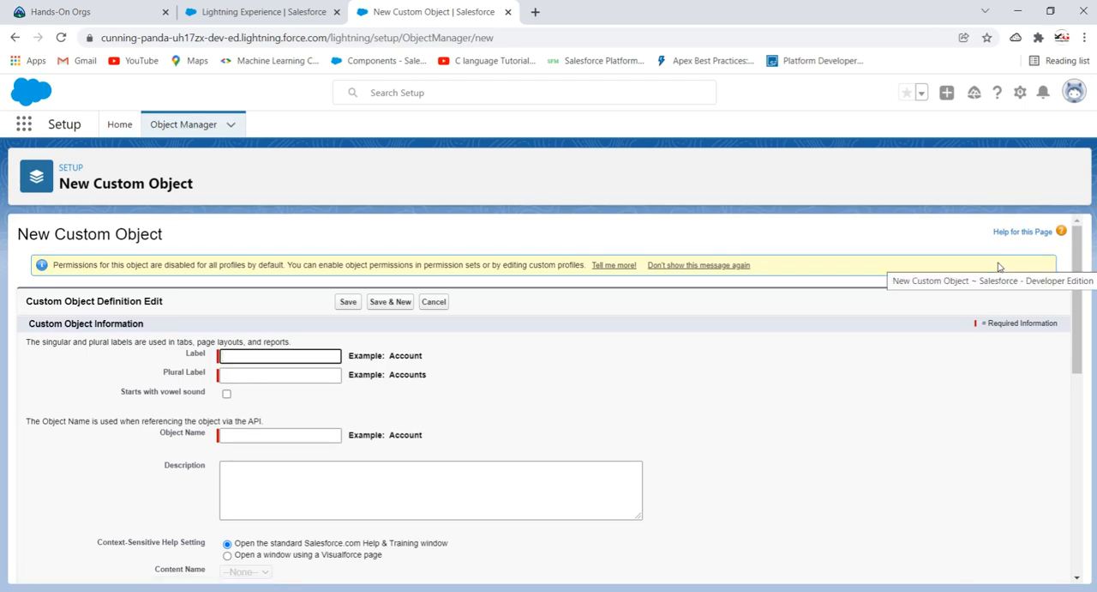
scroll(897, 369, "down", 1)
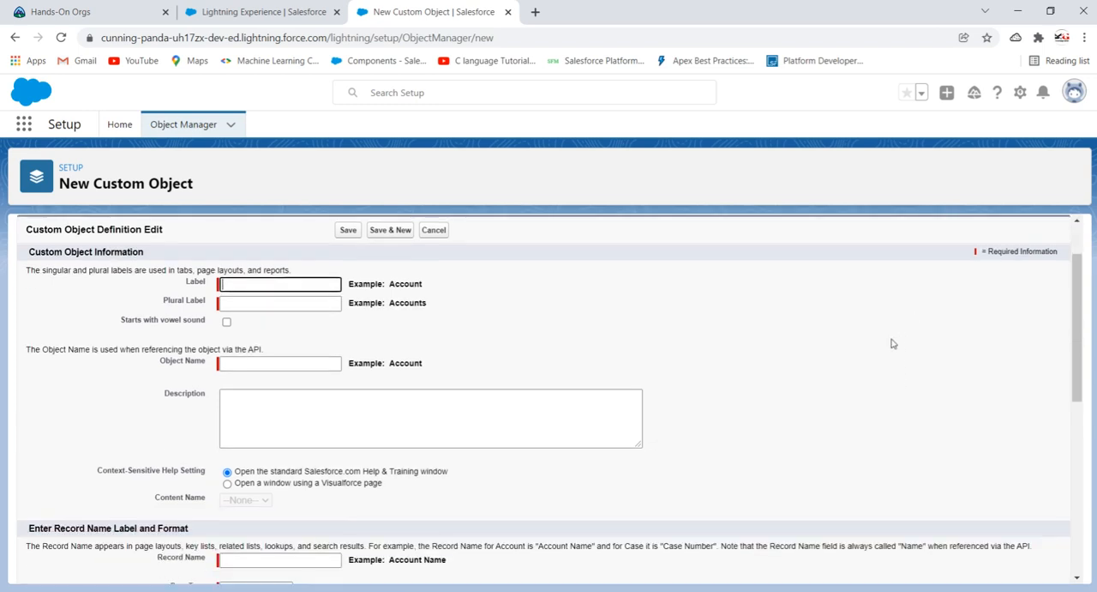
left_click(280, 282)
type("Student")
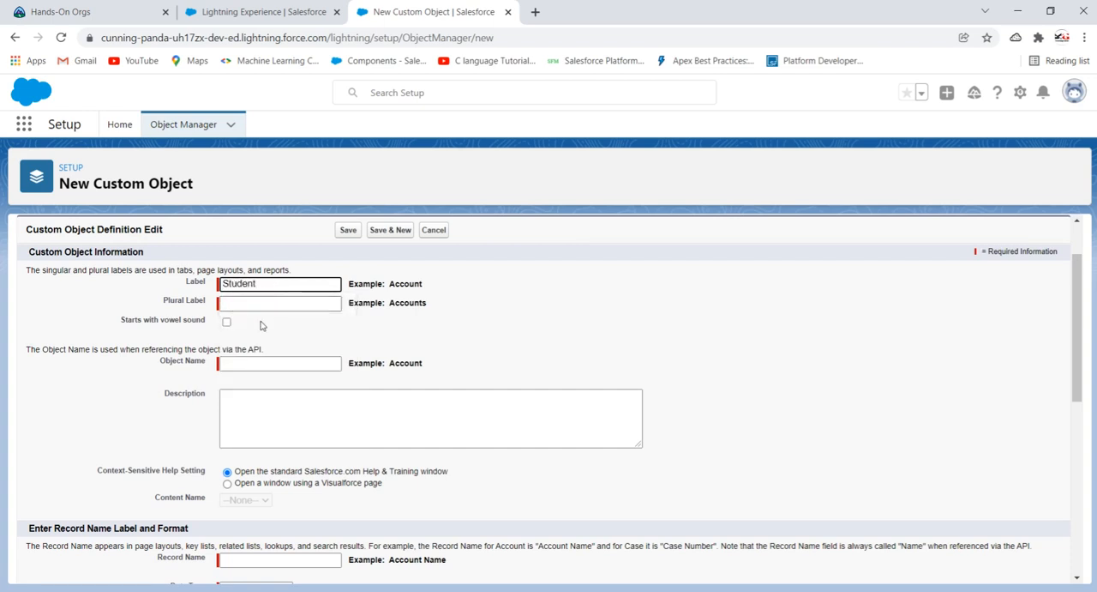
key("Tab")
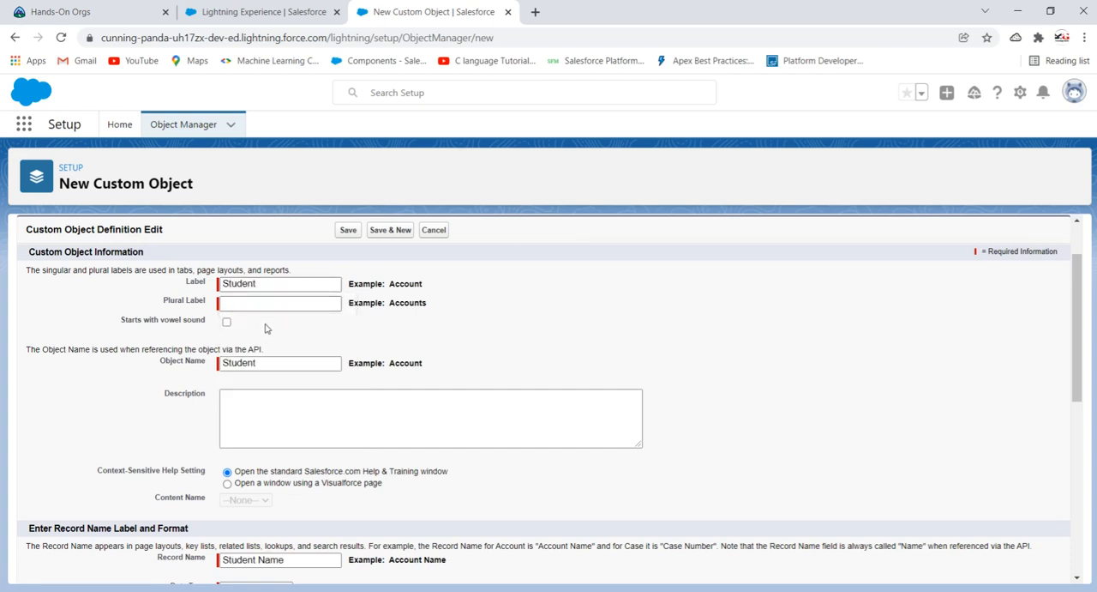
left_click(263, 303)
type("Students")
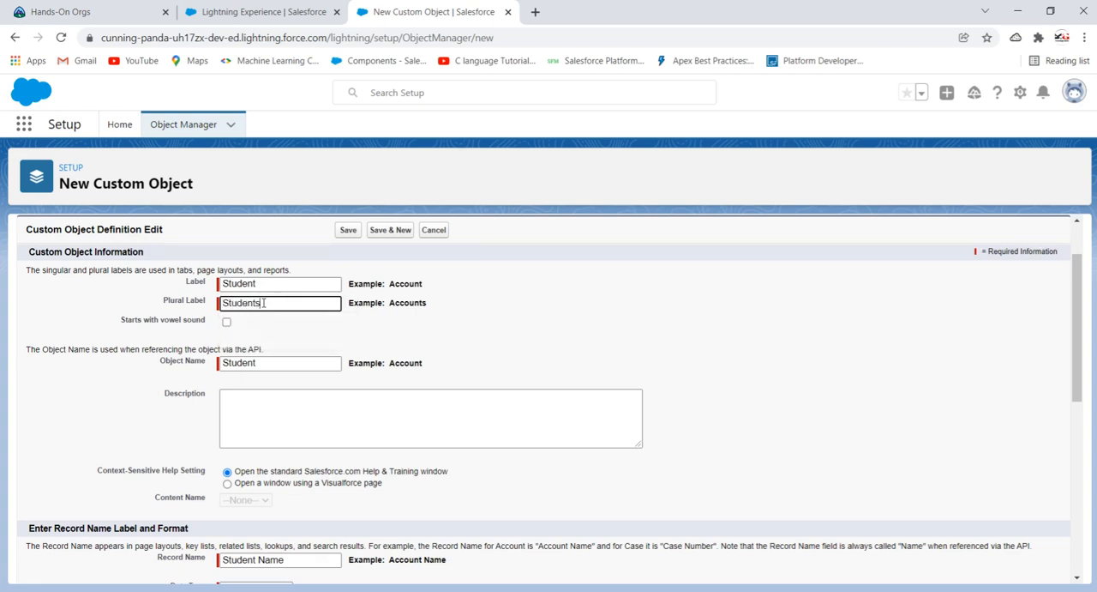
left_click(434, 322)
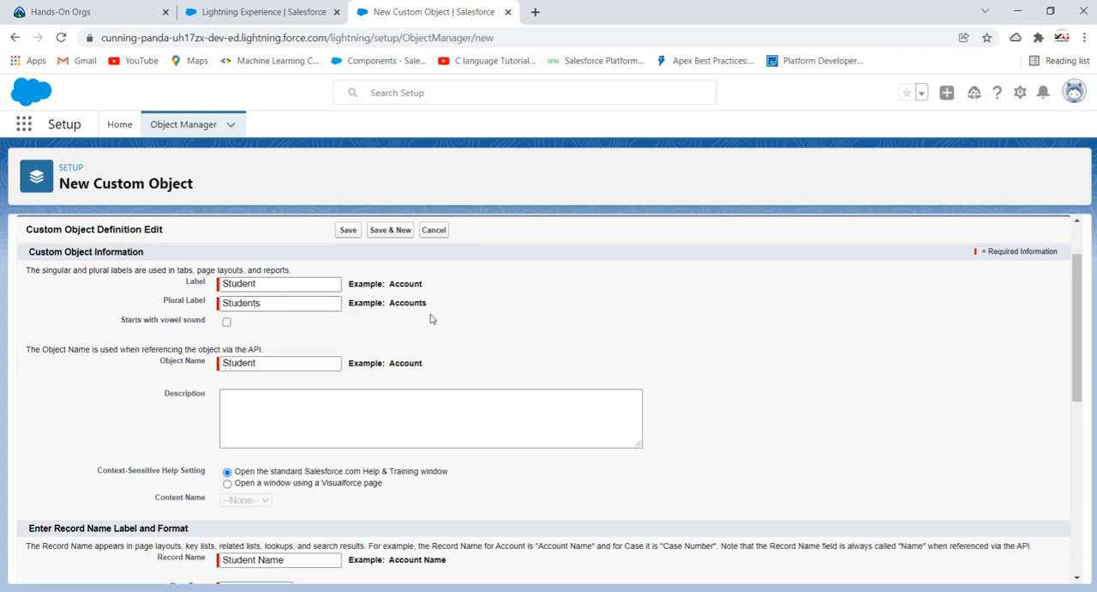
- Set the New Custom Tab Wizard to launch after saving, and save the Student custom object
scroll(430, 318, "down", 1)
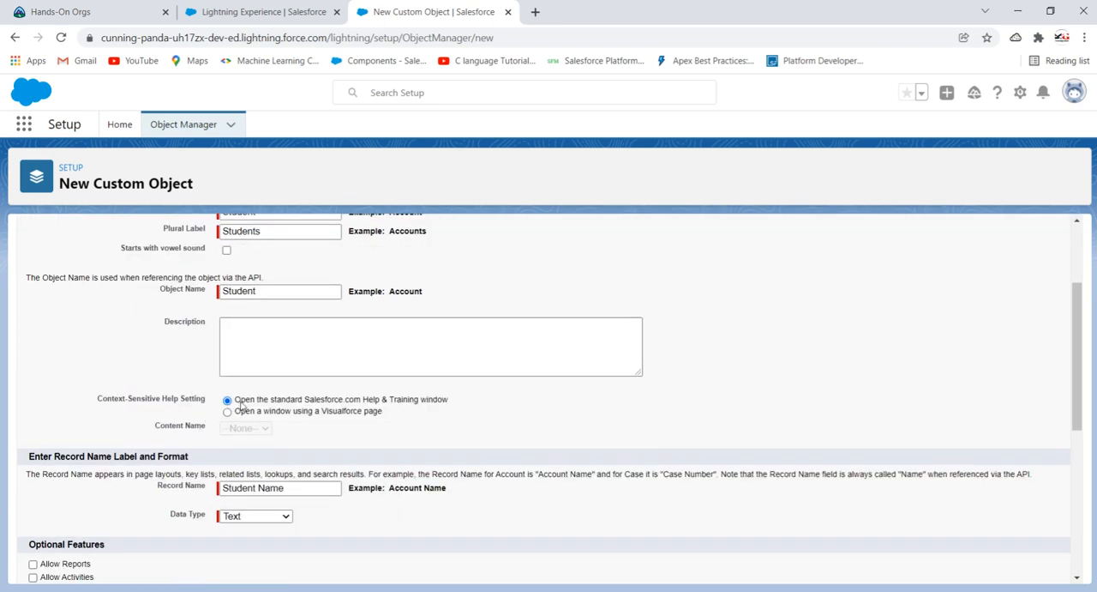
scroll(356, 396, "down", 1)
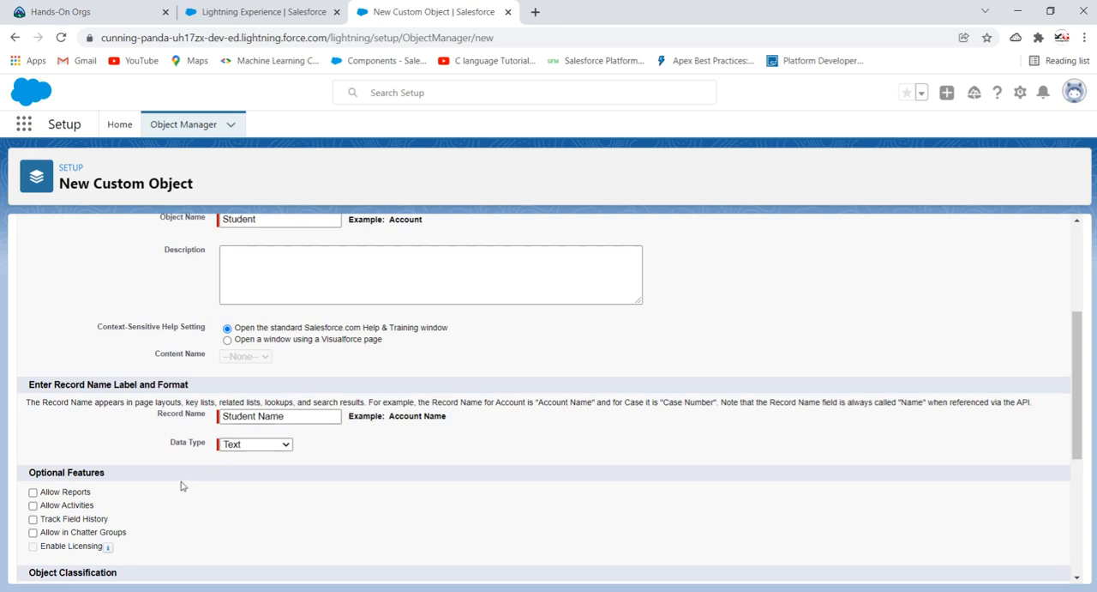
scroll(188, 485, "down", 2)
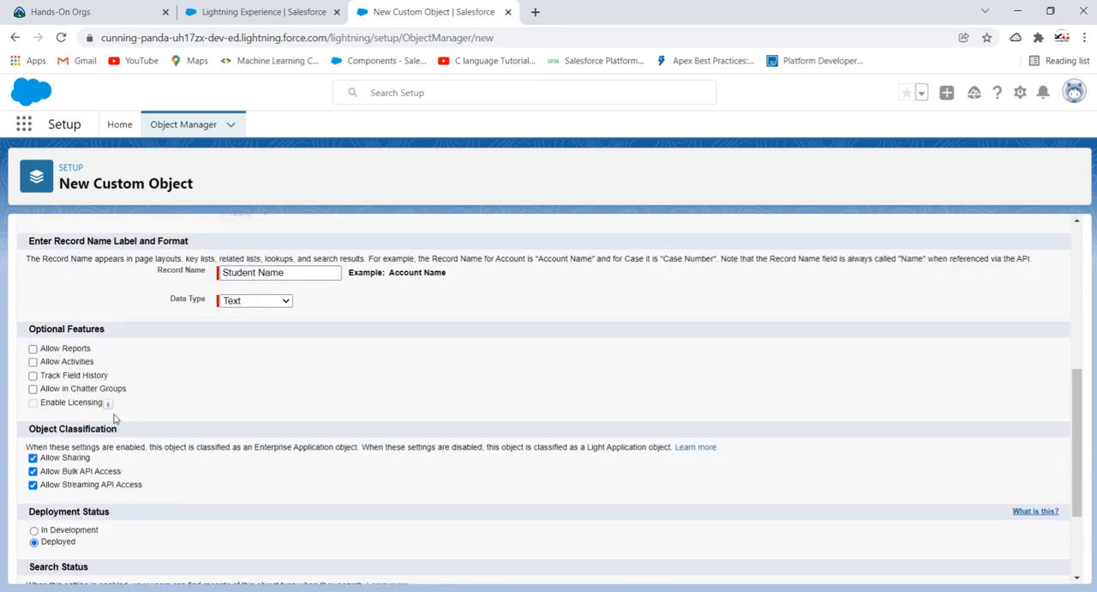
scroll(206, 358, "down", 2)
scroll(207, 358, "down", 1)
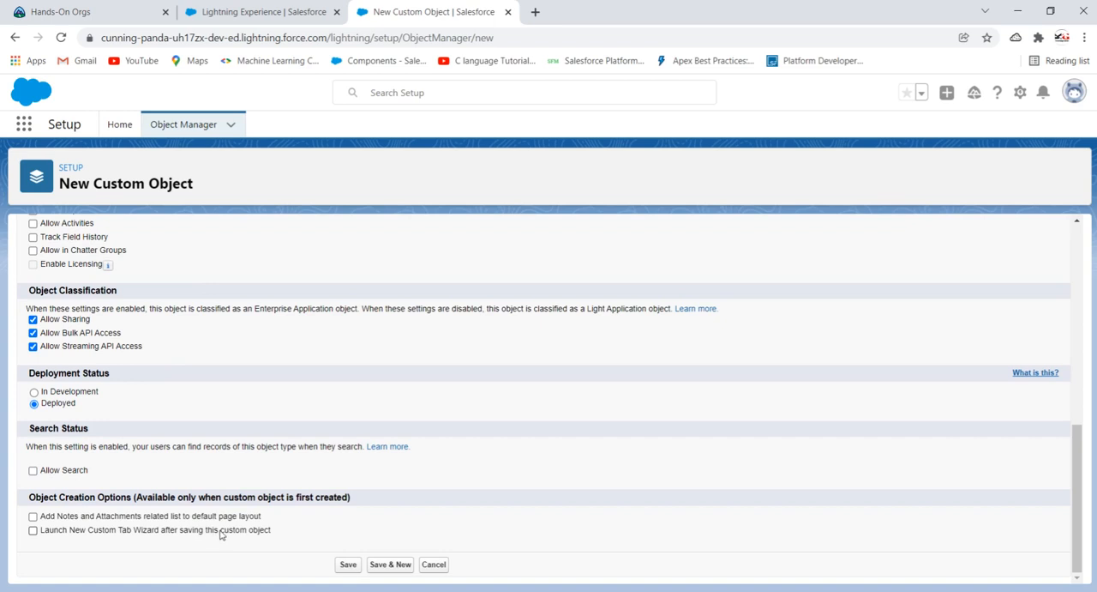
left_click(33, 532)
left_click(348, 564)
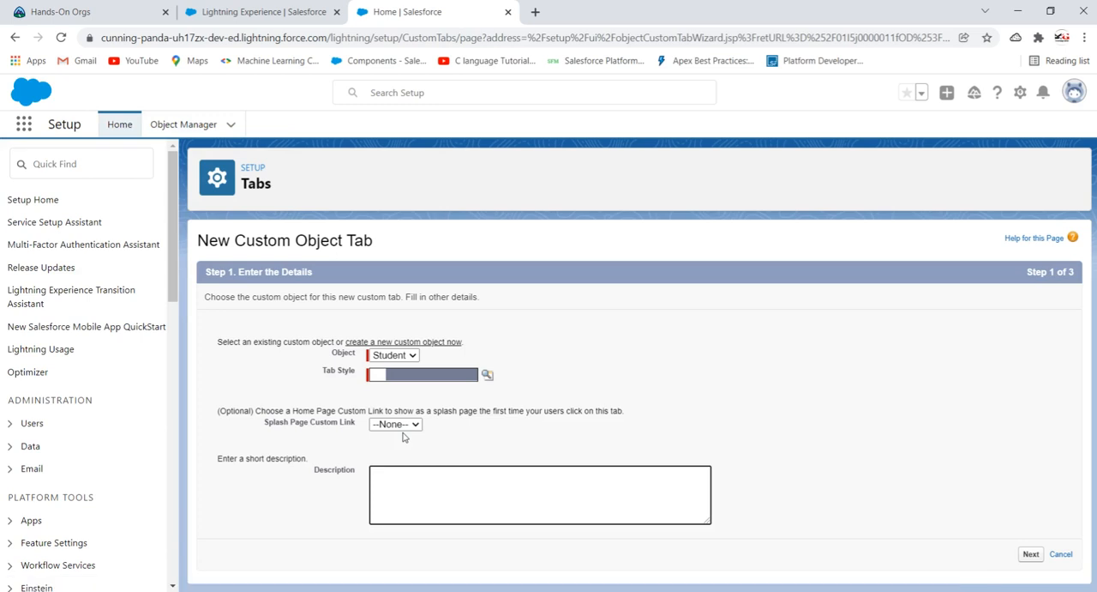
- Choose the Airplane tab style for the Student object's new custom tab
left_click(487, 374)
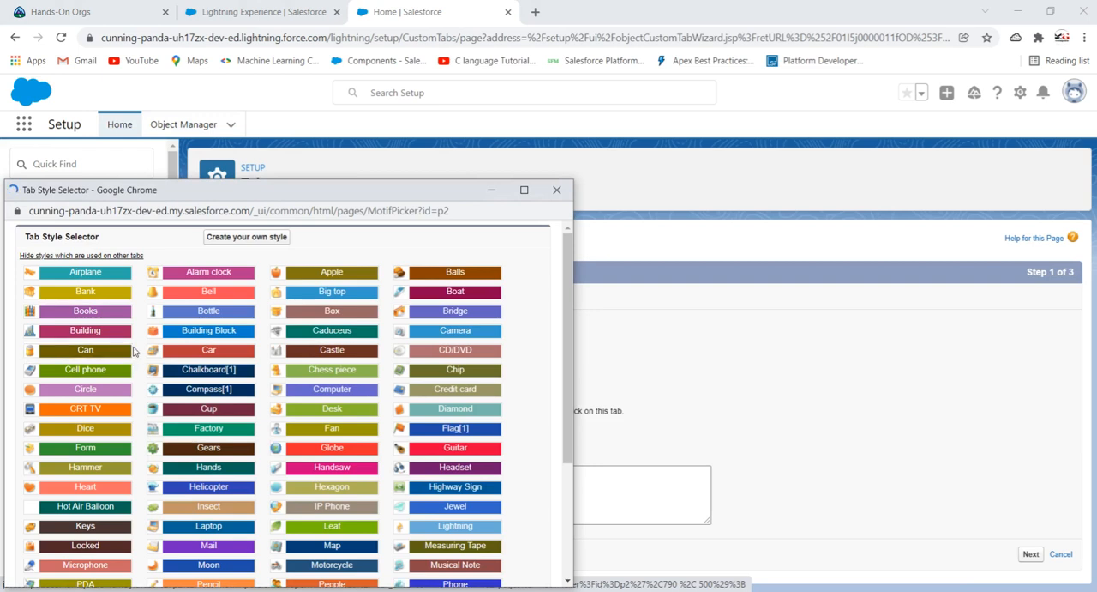
scroll(182, 350, "down", 2)
scroll(182, 351, "down", 1)
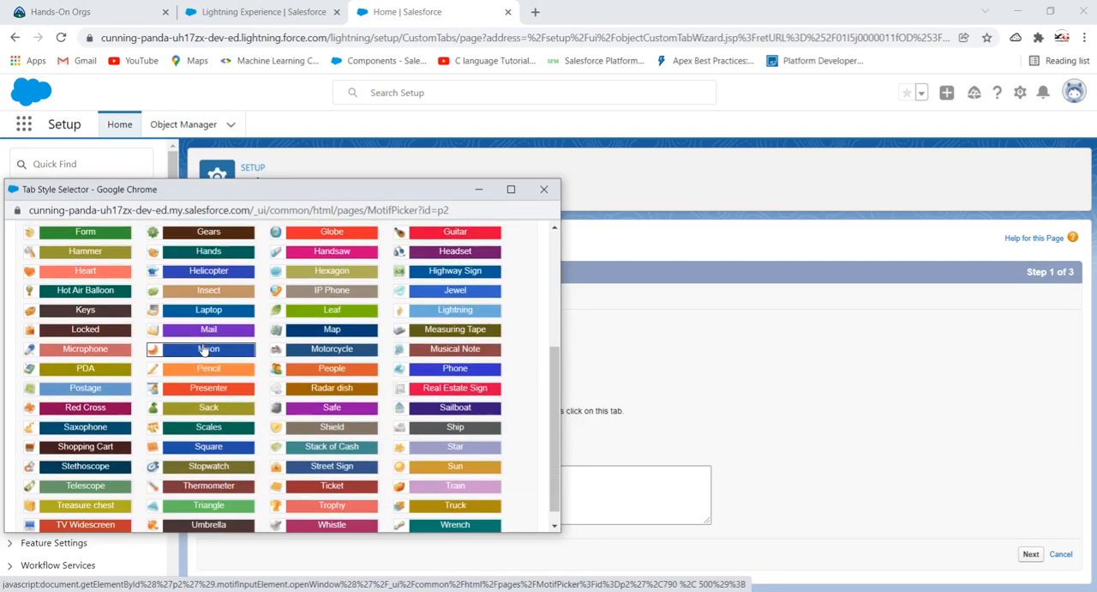
scroll(203, 350, "up", 1)
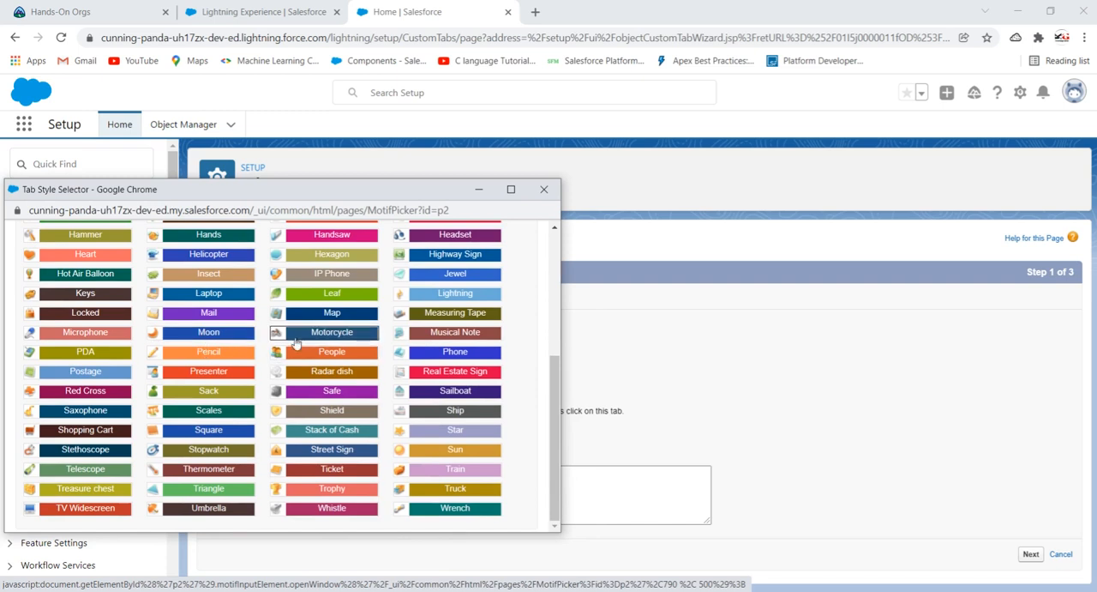
scroll(307, 332, "up", 1)
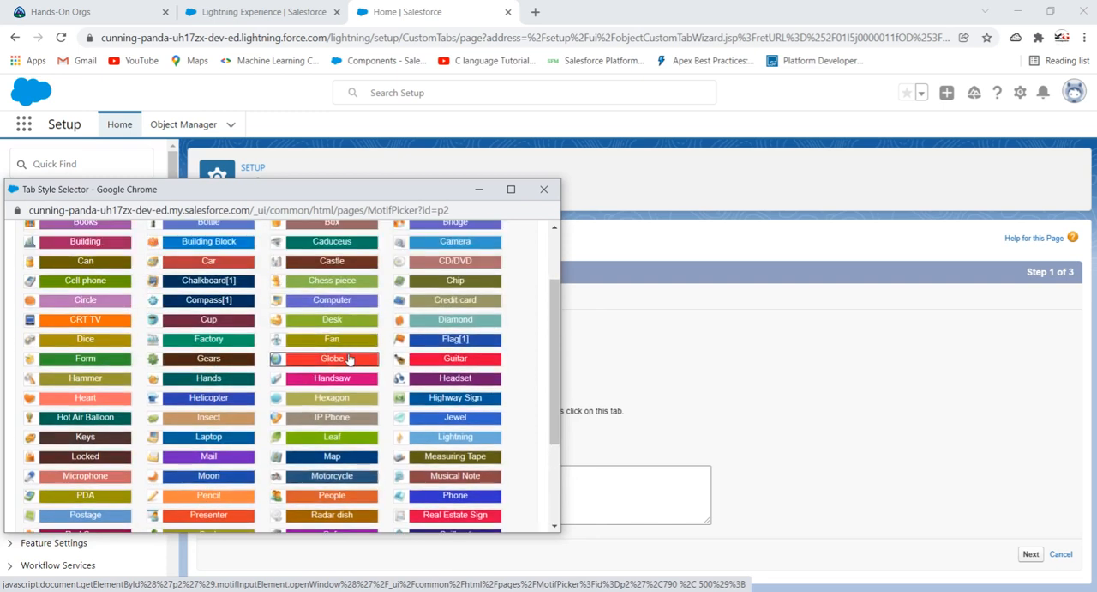
scroll(349, 358, "up", 1)
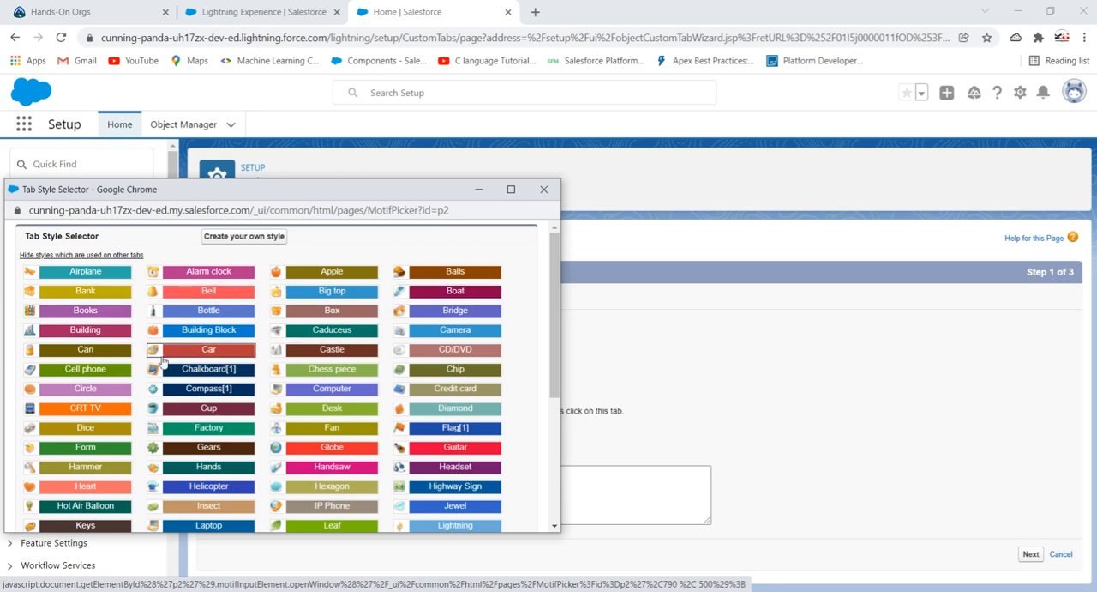
left_click(70, 272)
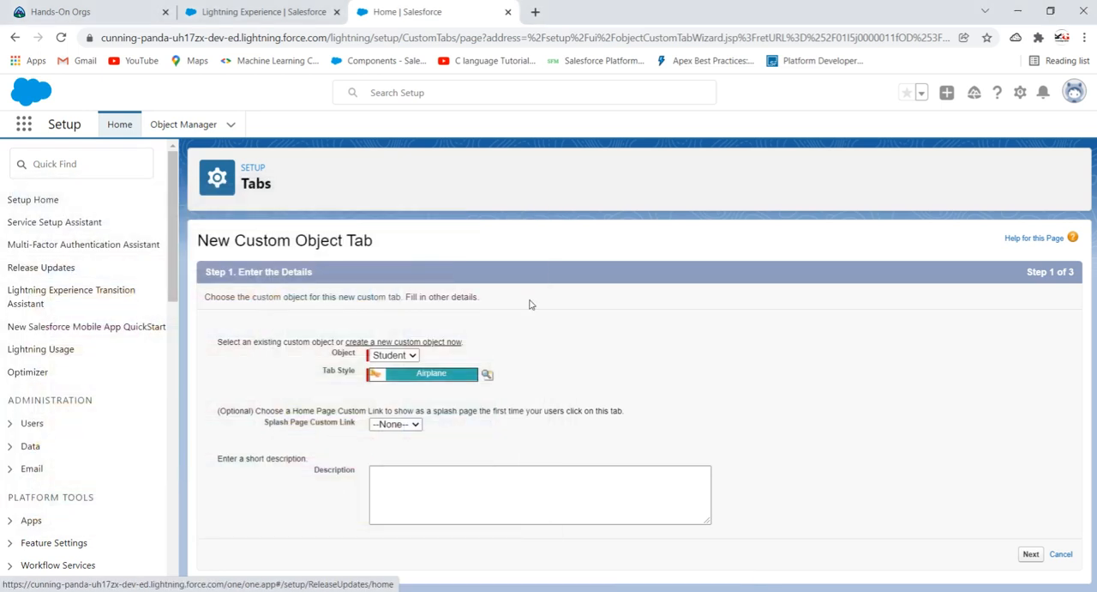
- Enter the tab description "This object stores the information of the students" and continue to the profile settings
left_click(547, 477)
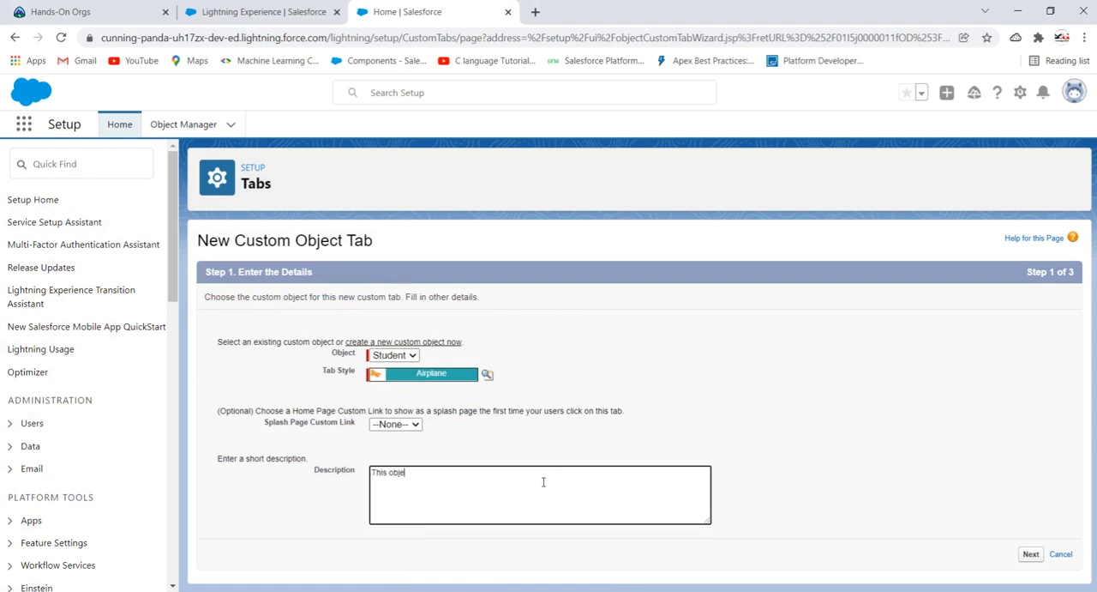
type("This object stores the informaion of the students")
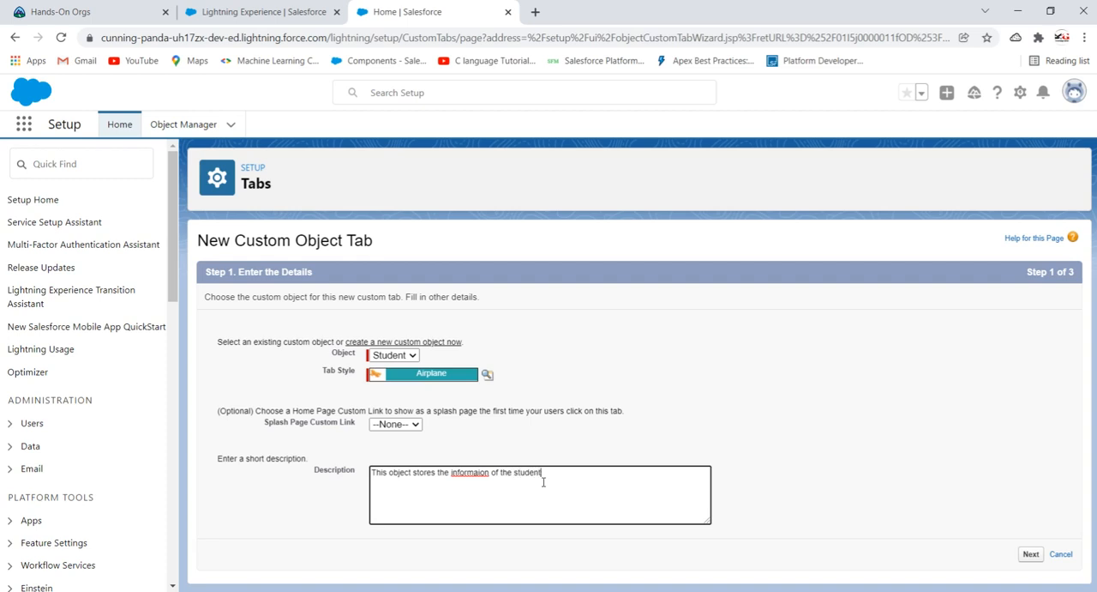
right_click(463, 473)
left_click(485, 317)
left_click(1032, 554)
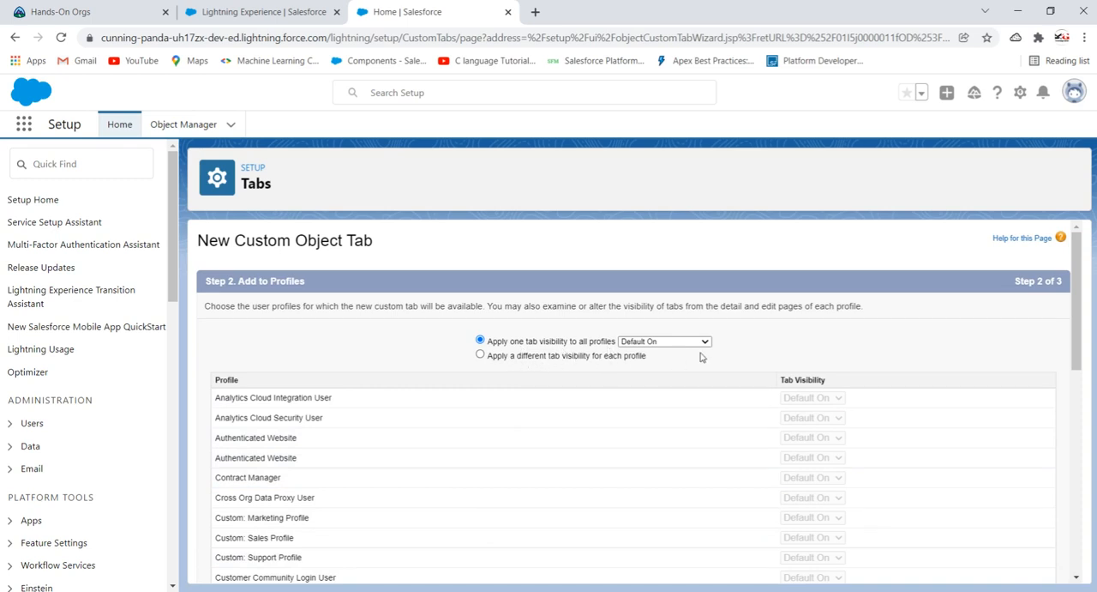
- Review the profile list, keep the tab visibility at Default On for all profiles, and continue to the custom apps
scroll(771, 350, "down", 2)
scroll(802, 352, "up", 2)
scroll(669, 409, "down", 3)
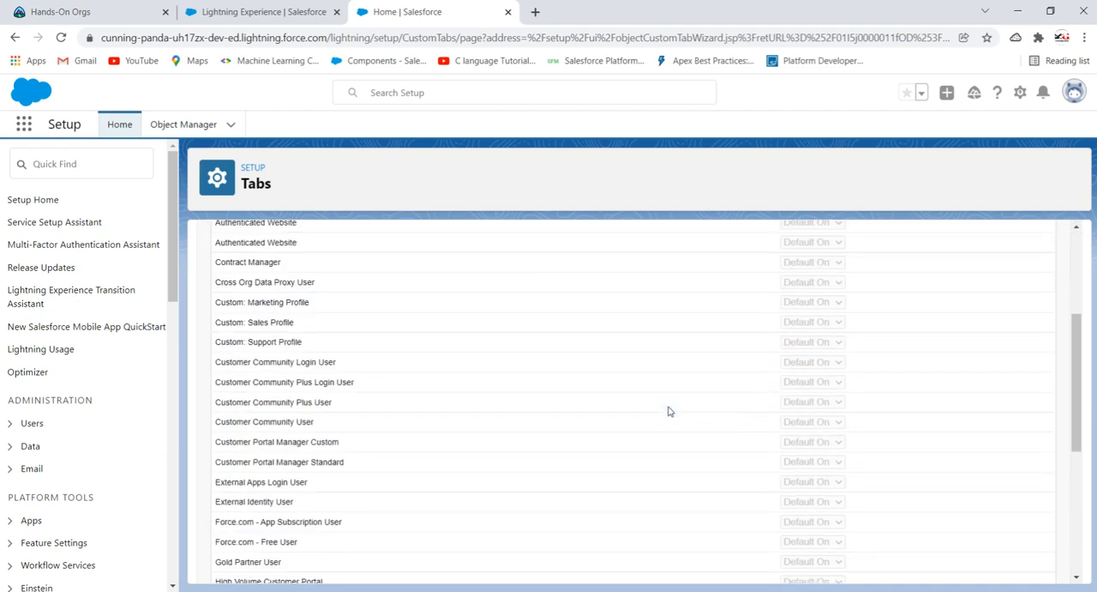
scroll(676, 392, "up", 3)
scroll(678, 379, "down", 7)
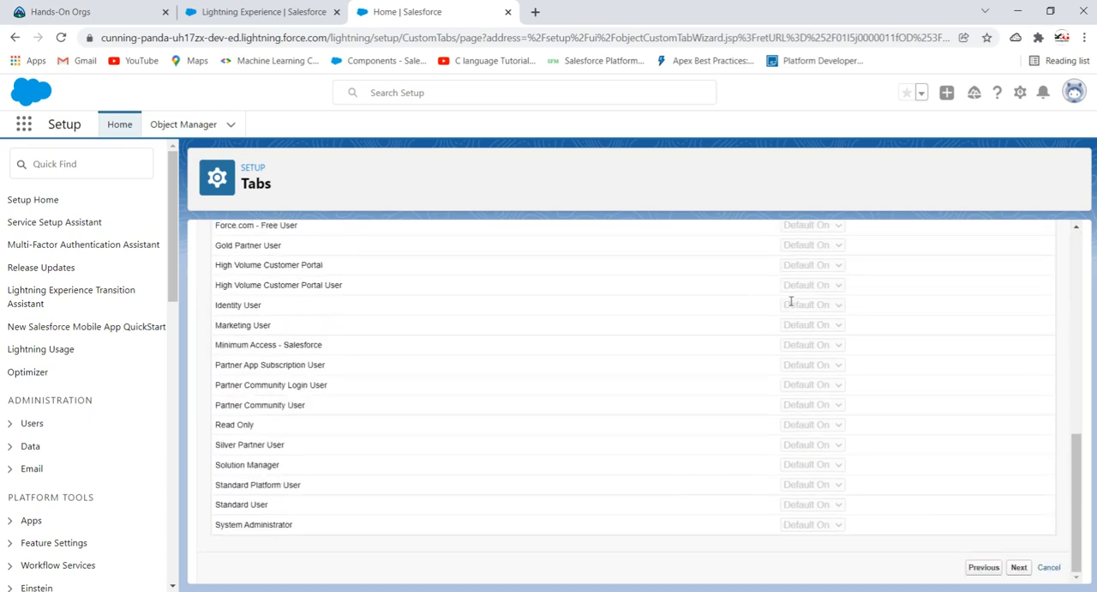
left_click(1019, 567)
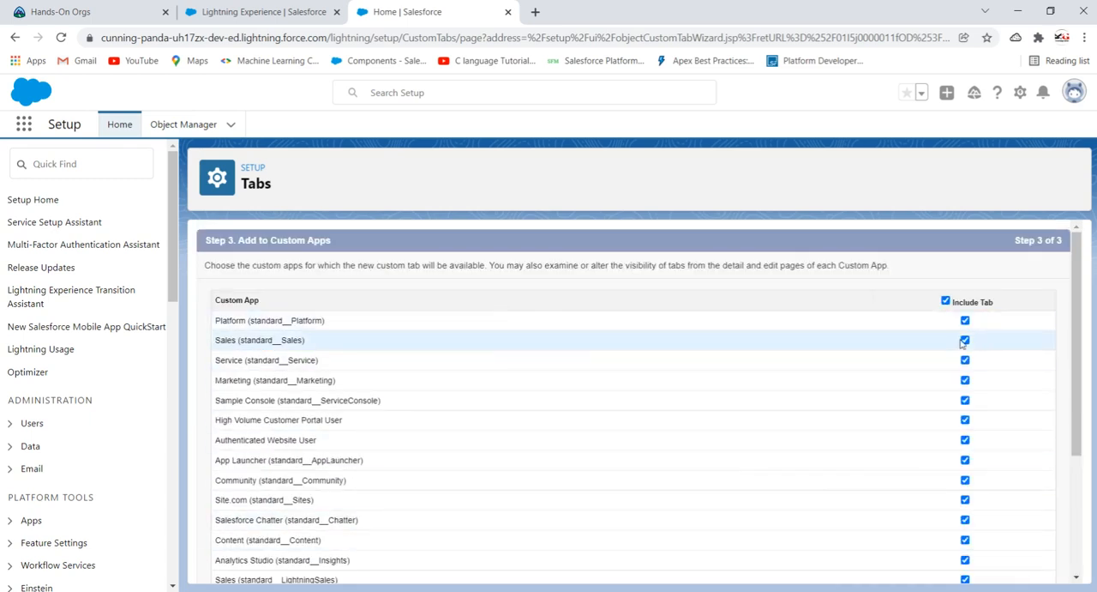
- Keep the Student tab included in all custom apps and save the new tab
scroll(962, 343, "down", 5)
scroll(874, 300, "up", 5)
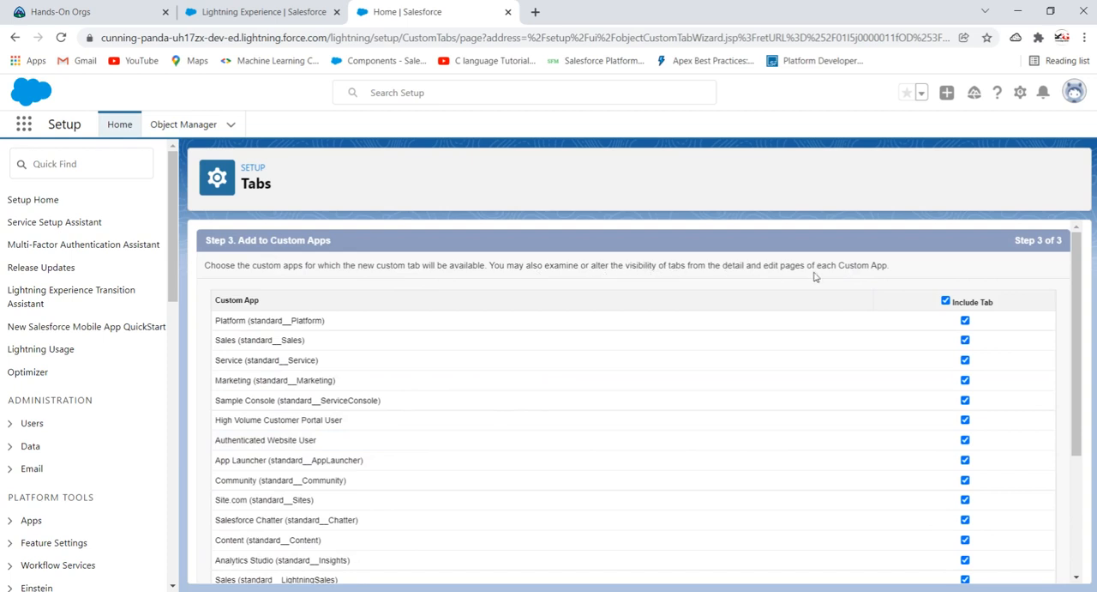
scroll(703, 407, "down", 3)
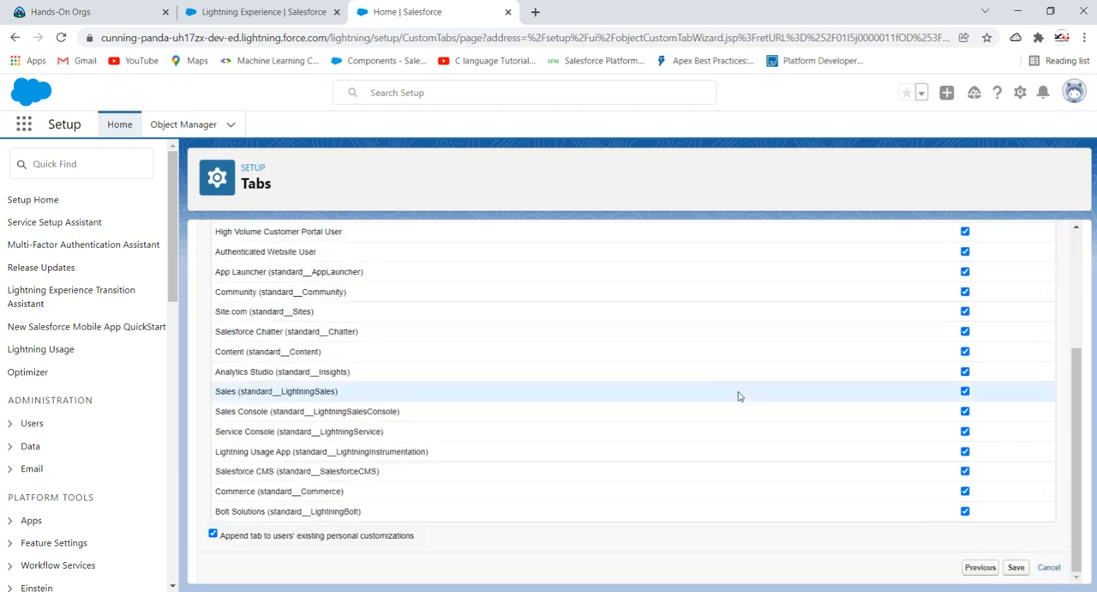
left_click(1016, 567)
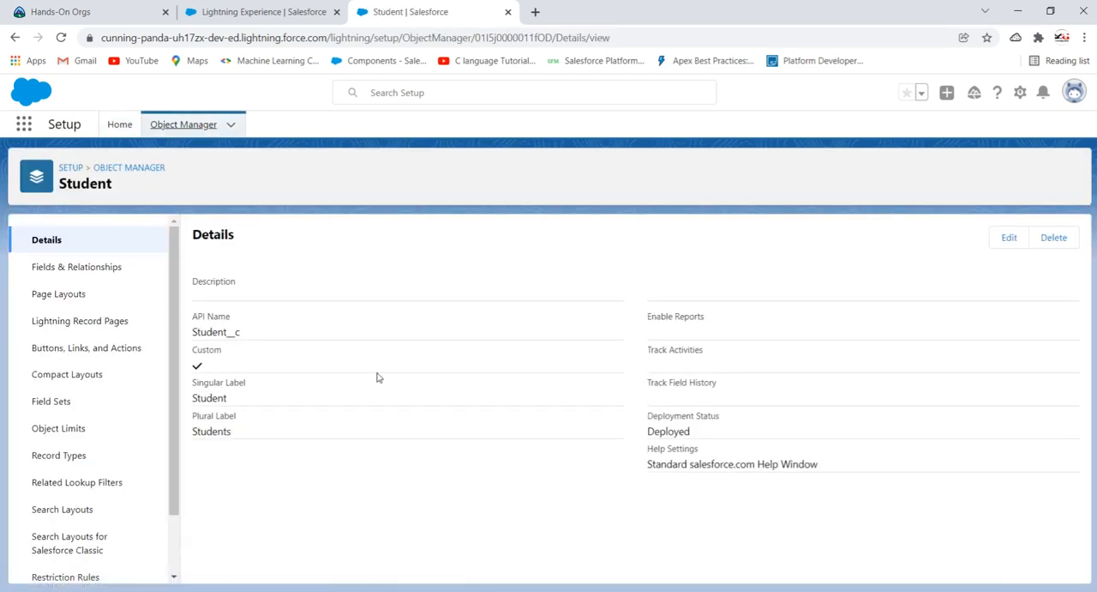
- Examine the API name in the Student object's details
left_click_drag(250, 334, 193, 333)
left_click(308, 353)
left_click_drag(249, 335, 182, 337)
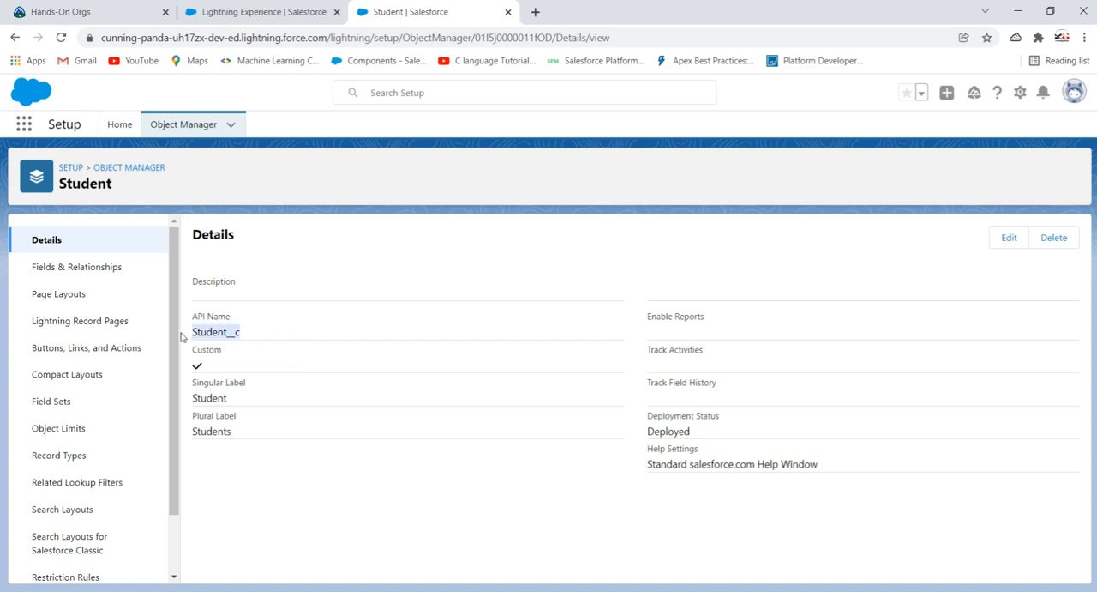
left_click(324, 281)
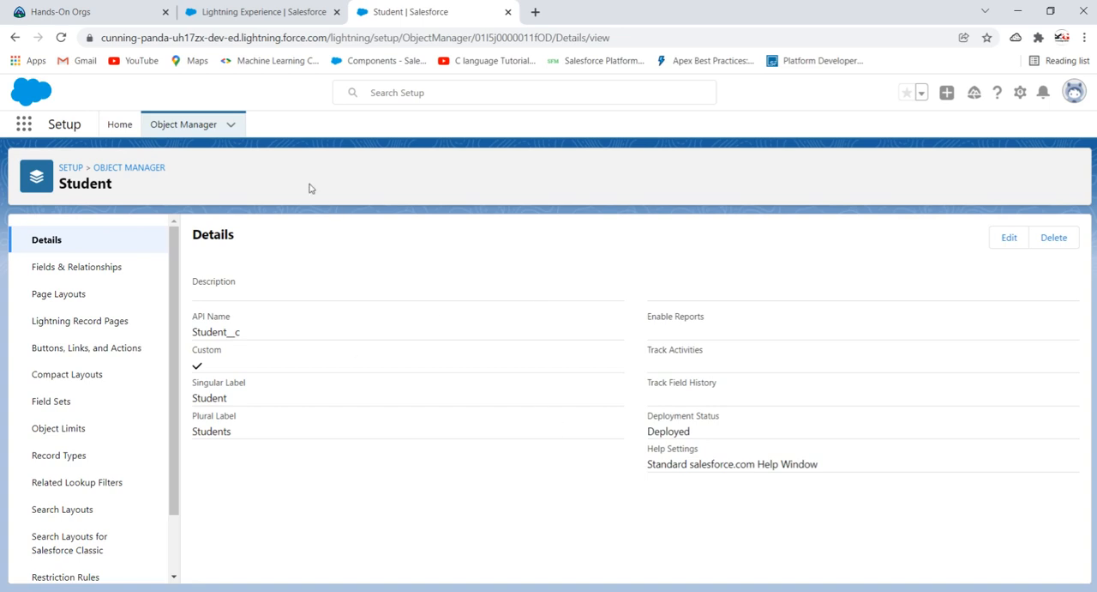
- Start a new custom field on the Student object with the Text data type and continue to its details
left_click(98, 269)
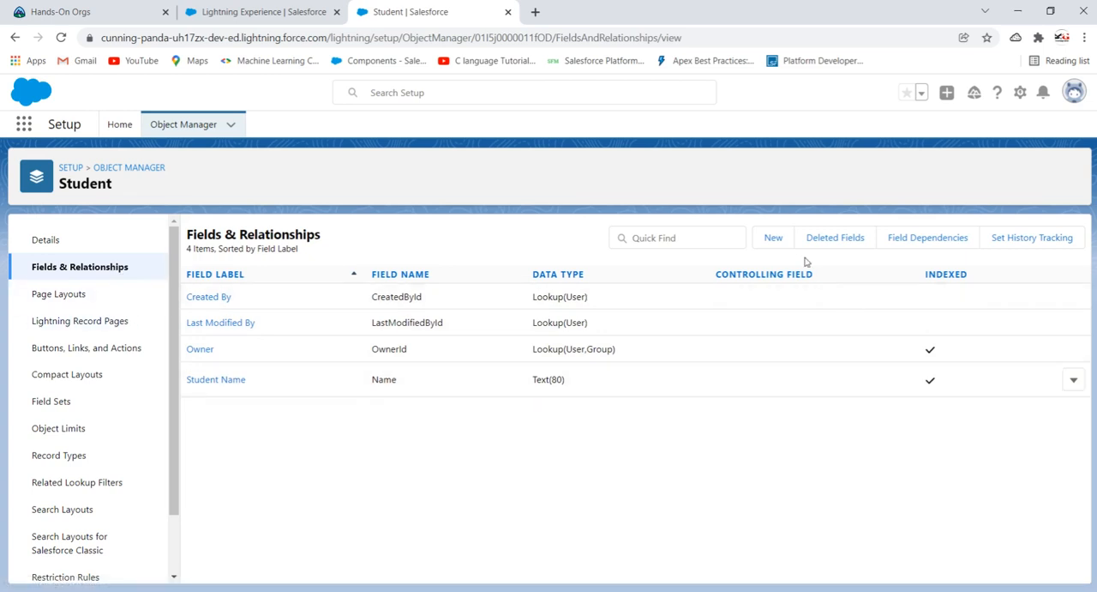
left_click(774, 239)
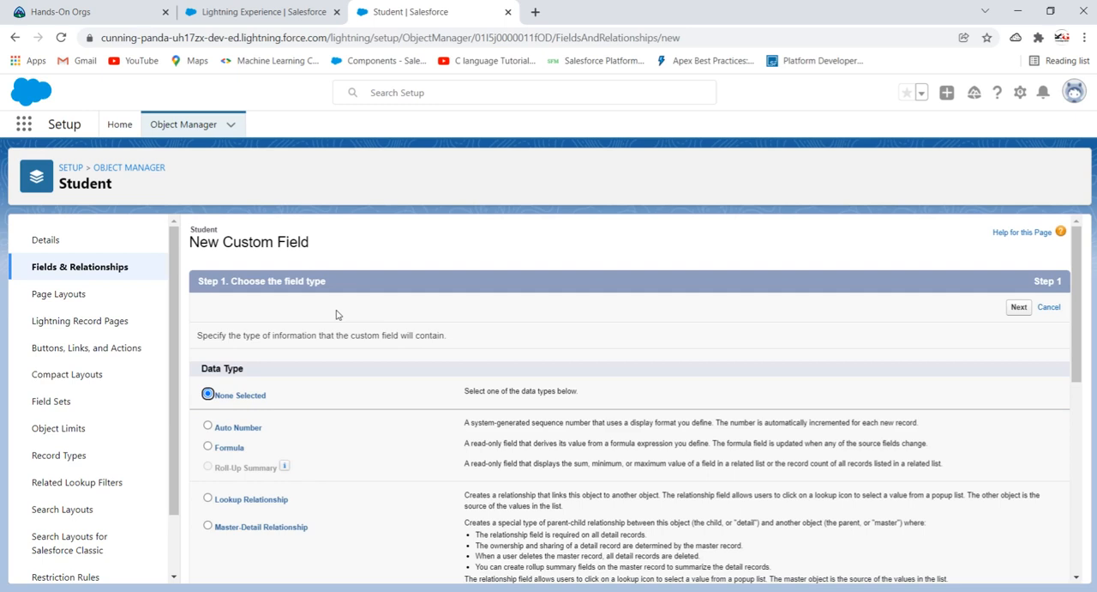
scroll(455, 362, "down", 2)
scroll(455, 361, "up", 2)
scroll(344, 374, "down", 2)
scroll(343, 376, "up", 2)
scroll(342, 376, "down", 3)
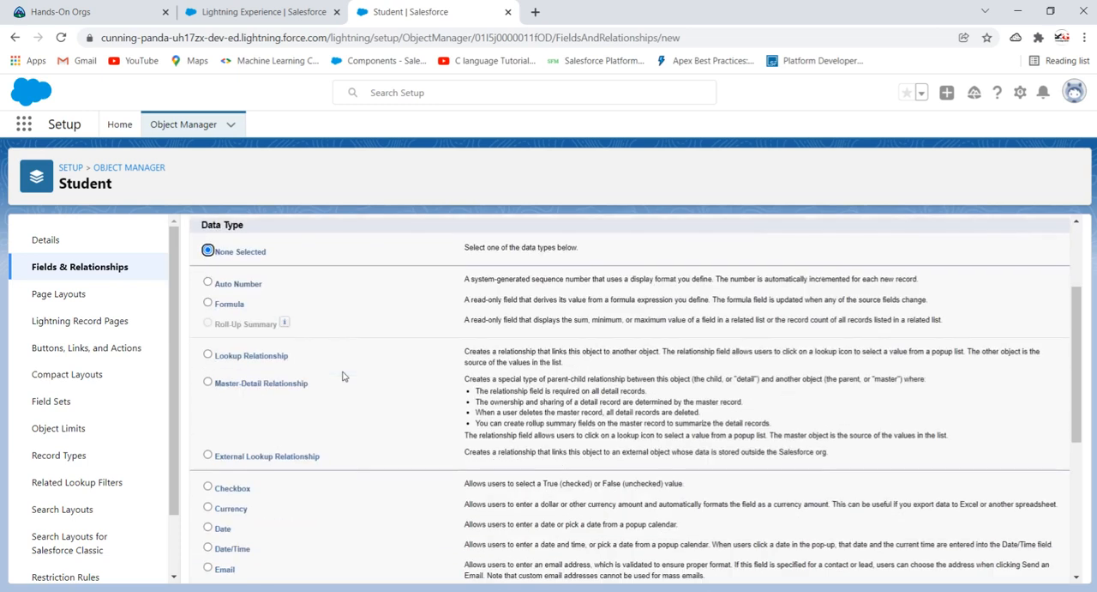
scroll(266, 386, "down", 2)
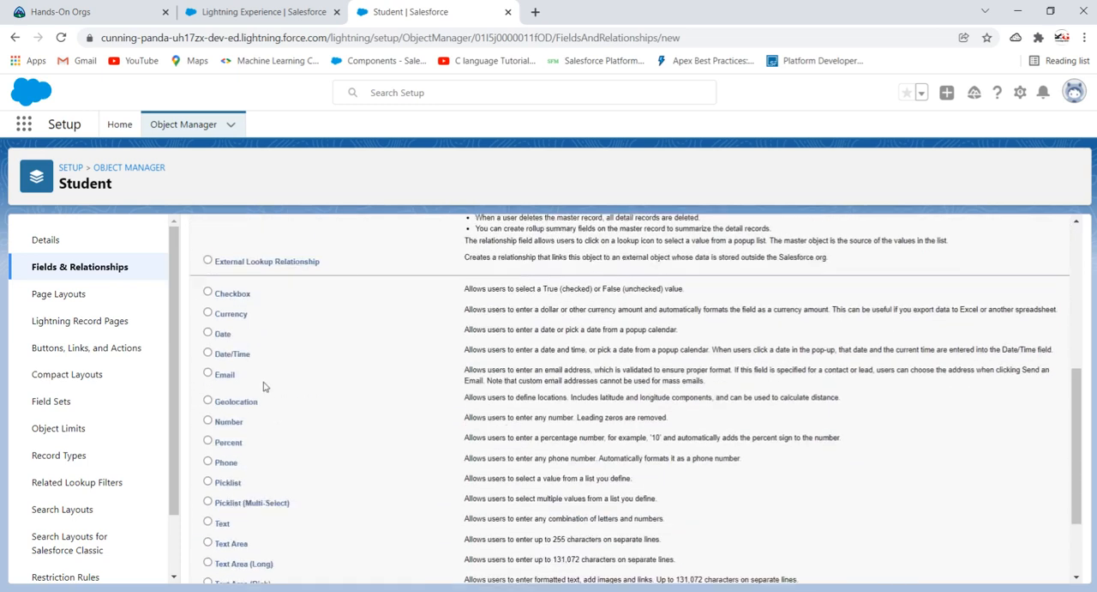
left_click(219, 432)
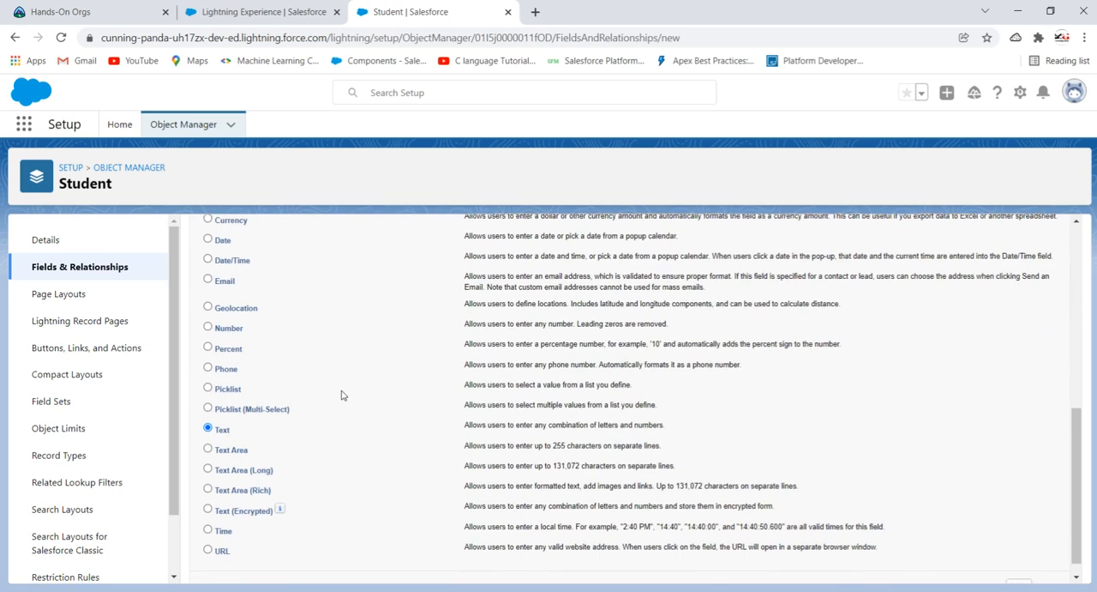
scroll(341, 395, "down", 1)
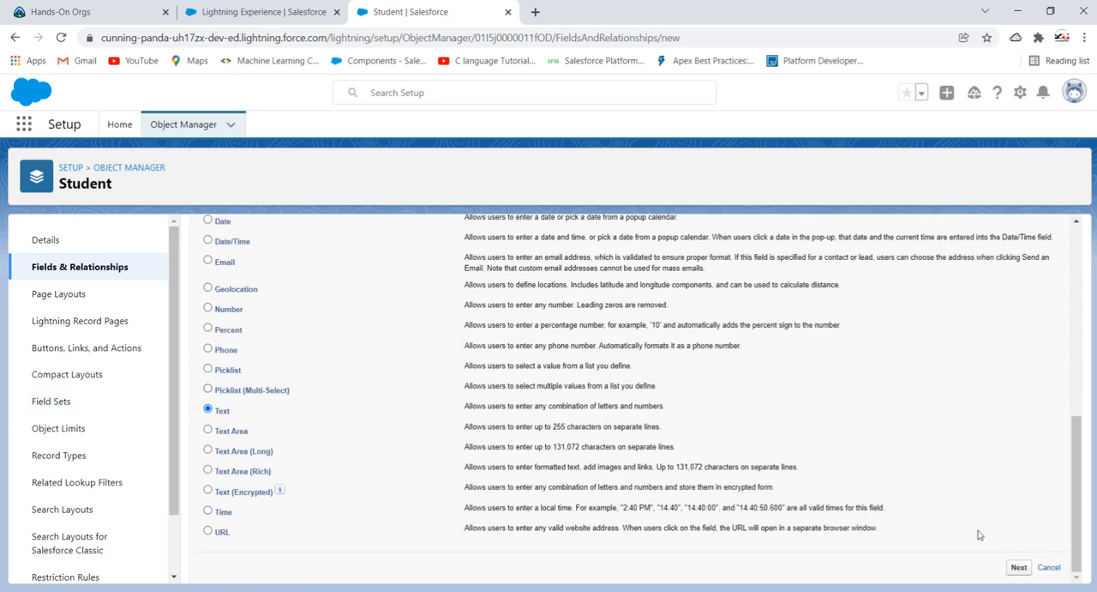
left_click(1019, 568)
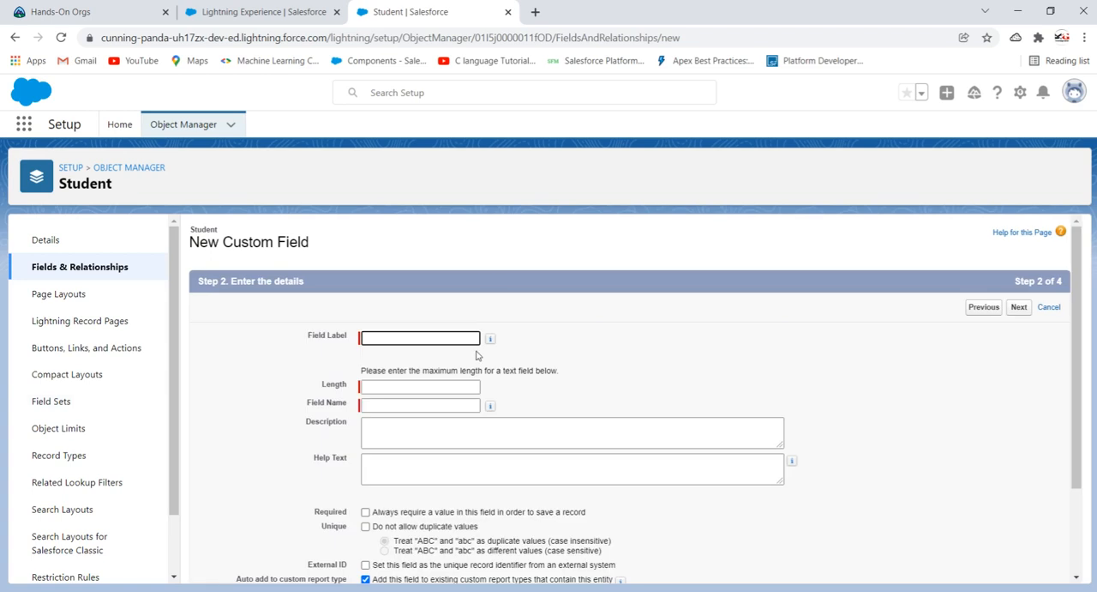
- Give the new text field the label and name Class and a maximum length of 10
left_click(427, 339)
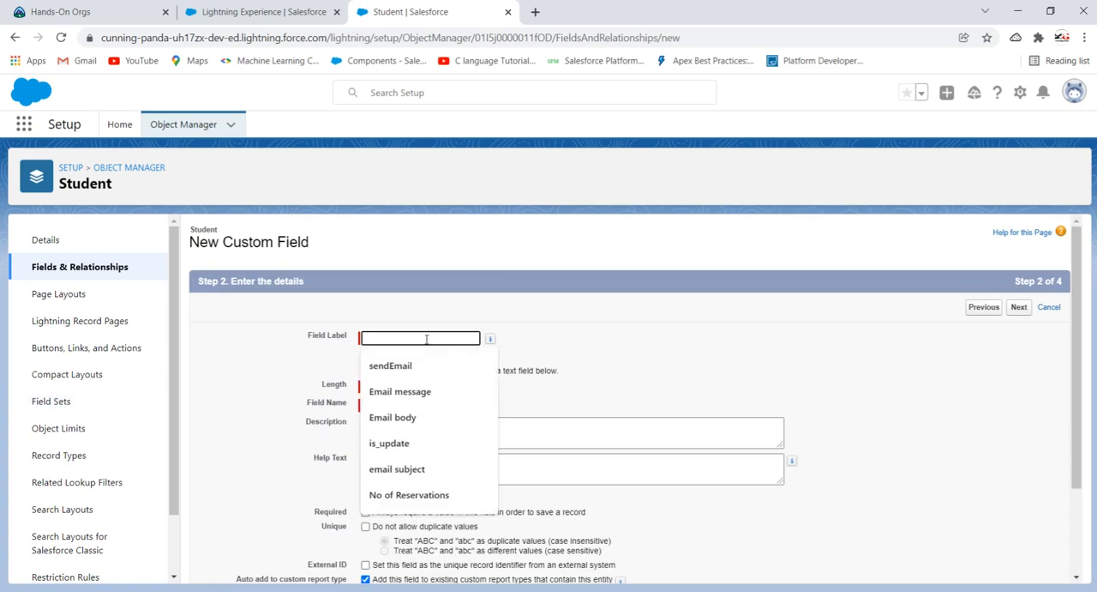
type("Class")
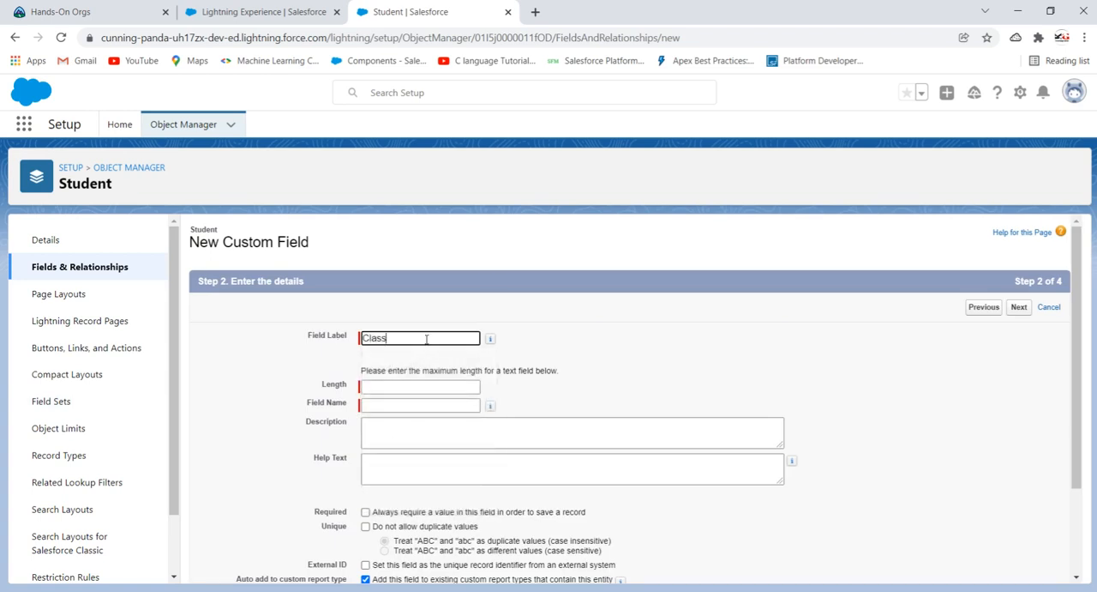
left_click(604, 360)
left_click(429, 383)
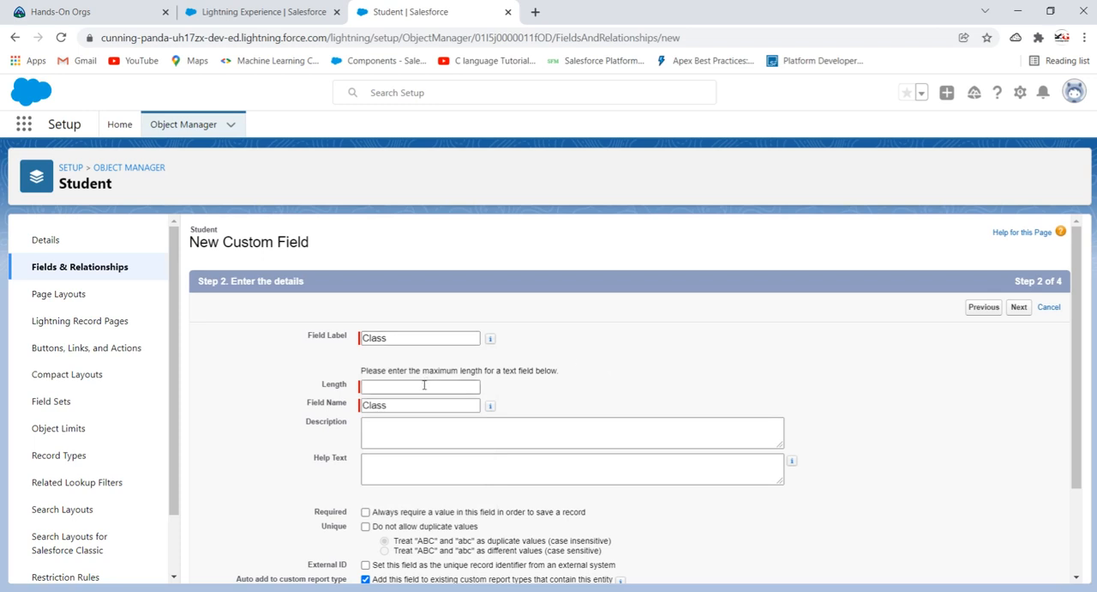
type("10")
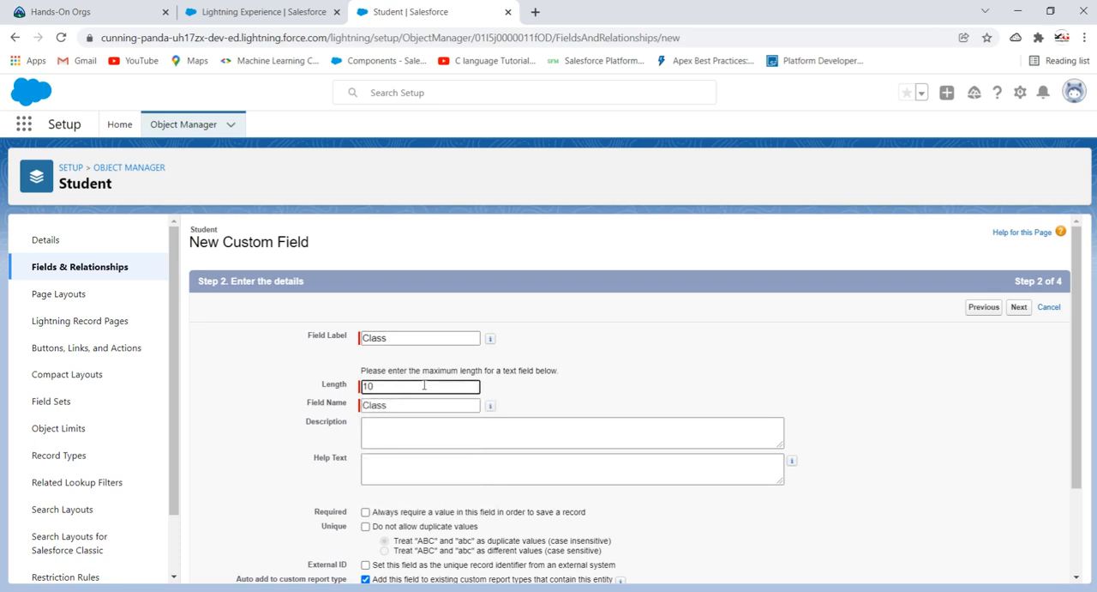
left_click(527, 402)
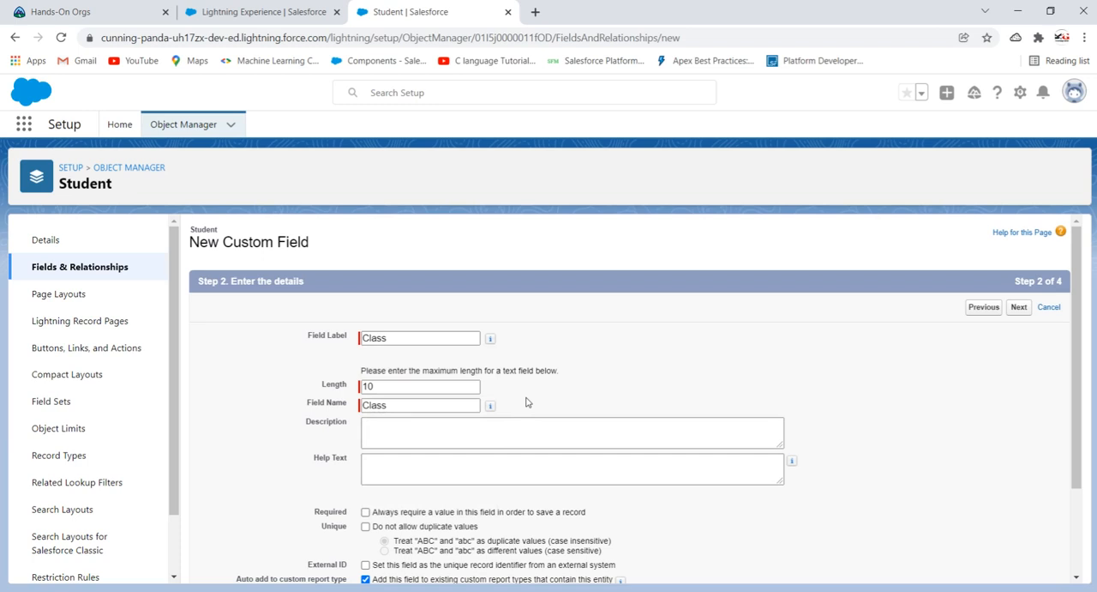
scroll(527, 402, "down", 1)
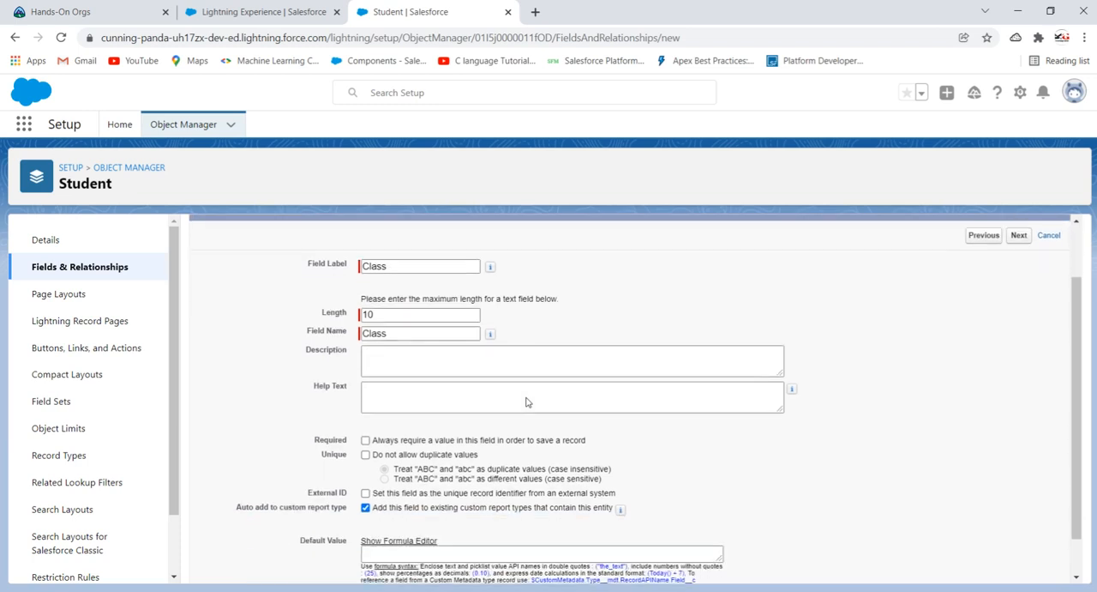
- Make a value in the Class field always required and continue to its field-level security
scroll(527, 402, "down", 1)
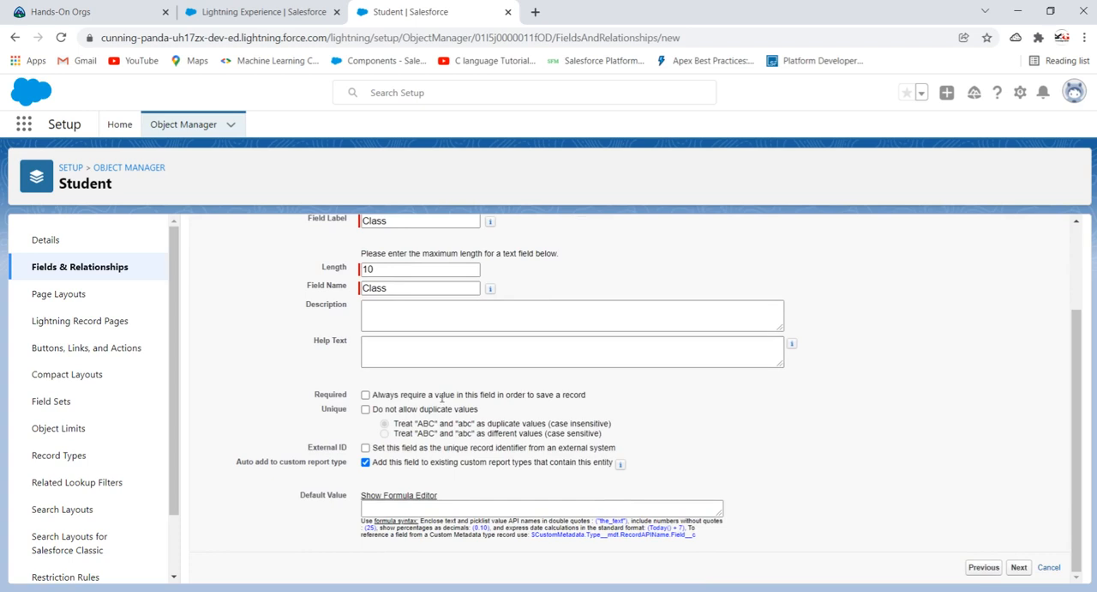
left_click(366, 395)
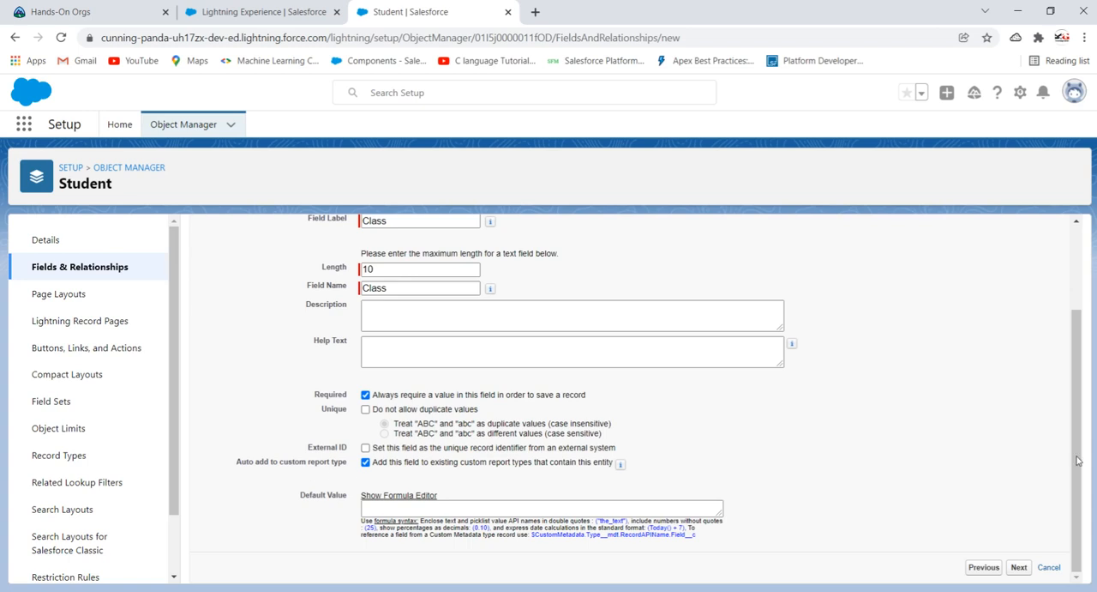
left_click(1019, 569)
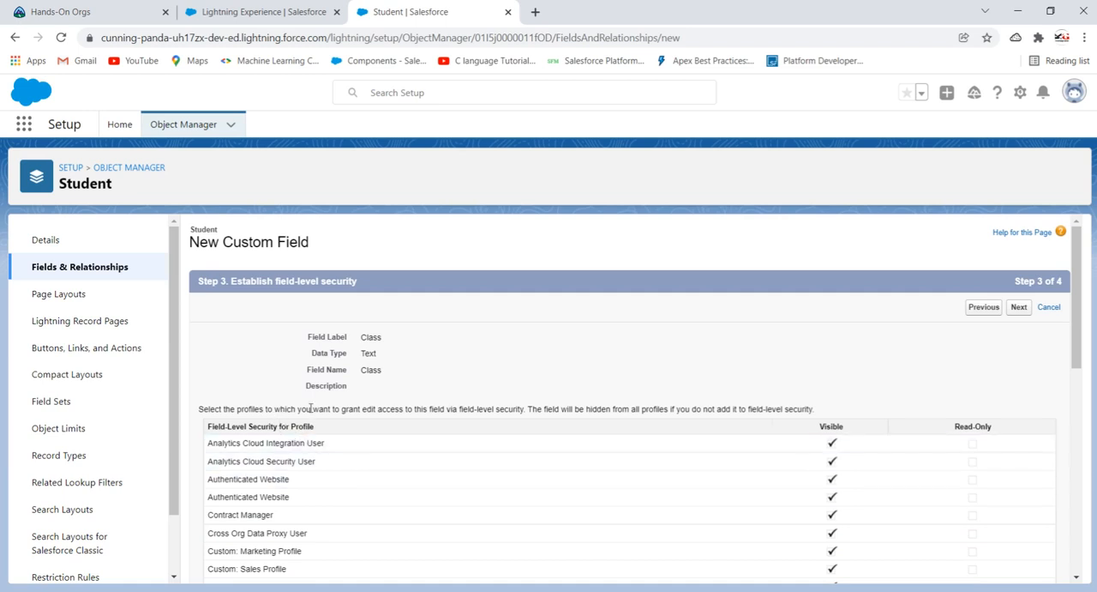
- Keep the Class field visible to all profiles and included in the Student Layout, and save it
scroll(864, 416, "down", 2)
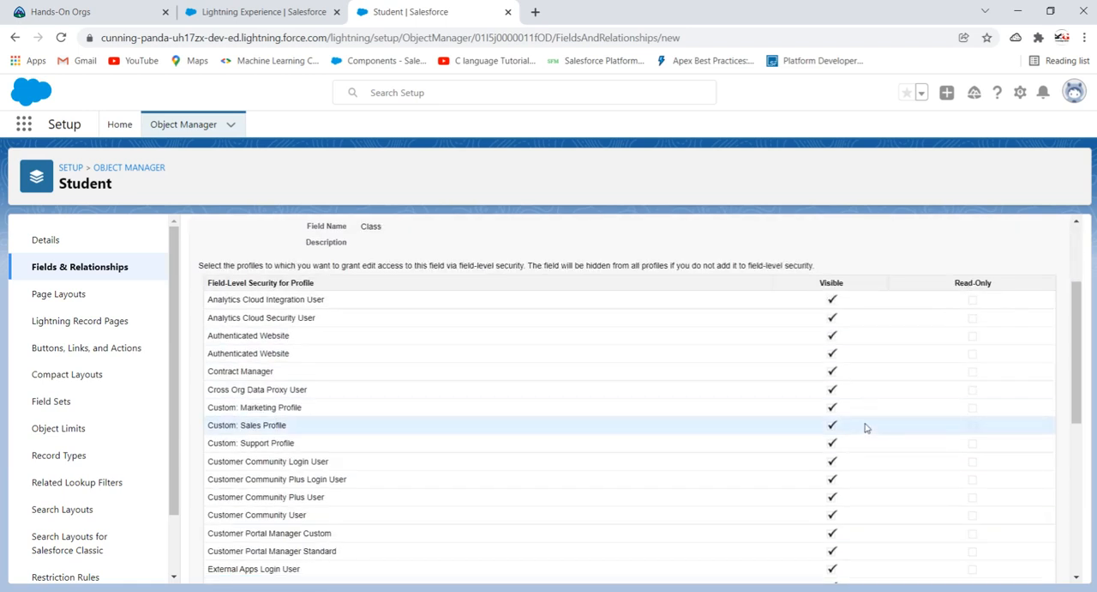
scroll(865, 420, "up", 2)
scroll(801, 382, "down", 8)
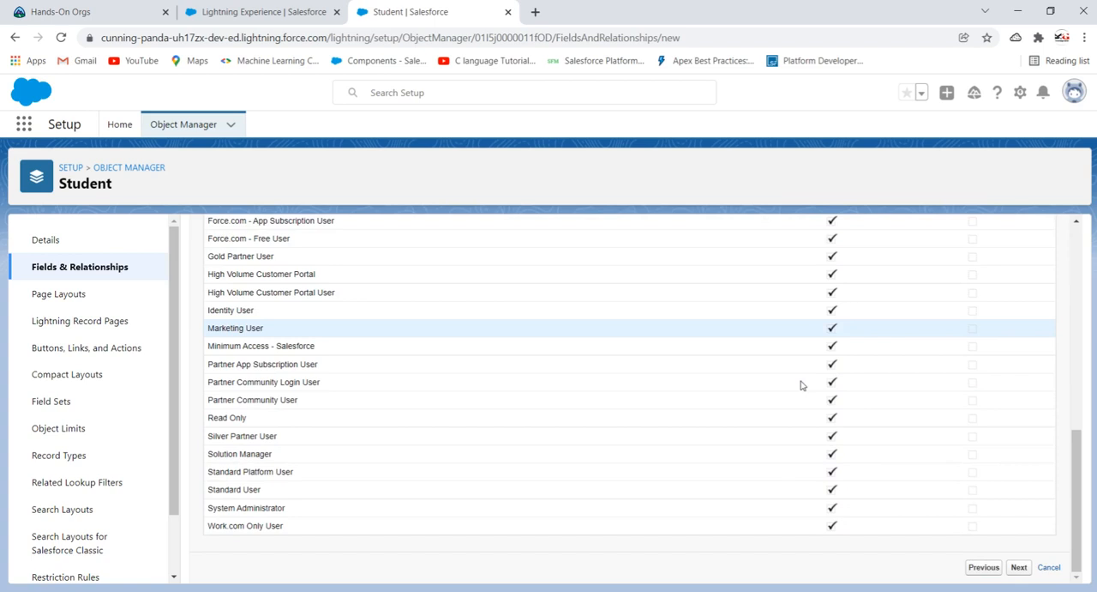
left_click(1019, 566)
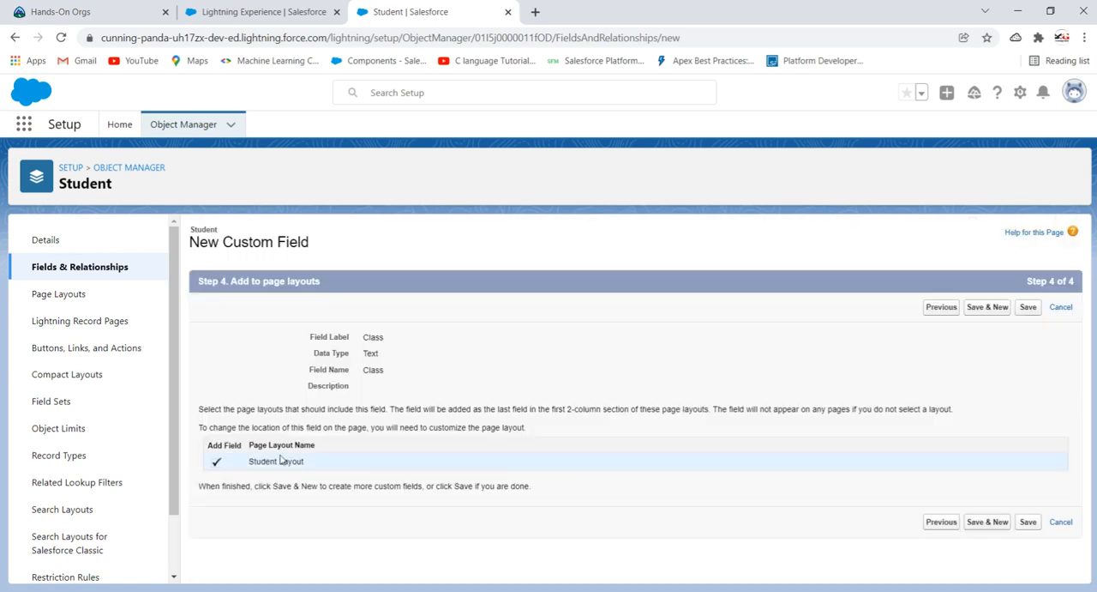
left_click_drag(310, 462, 247, 462)
left_click(519, 366)
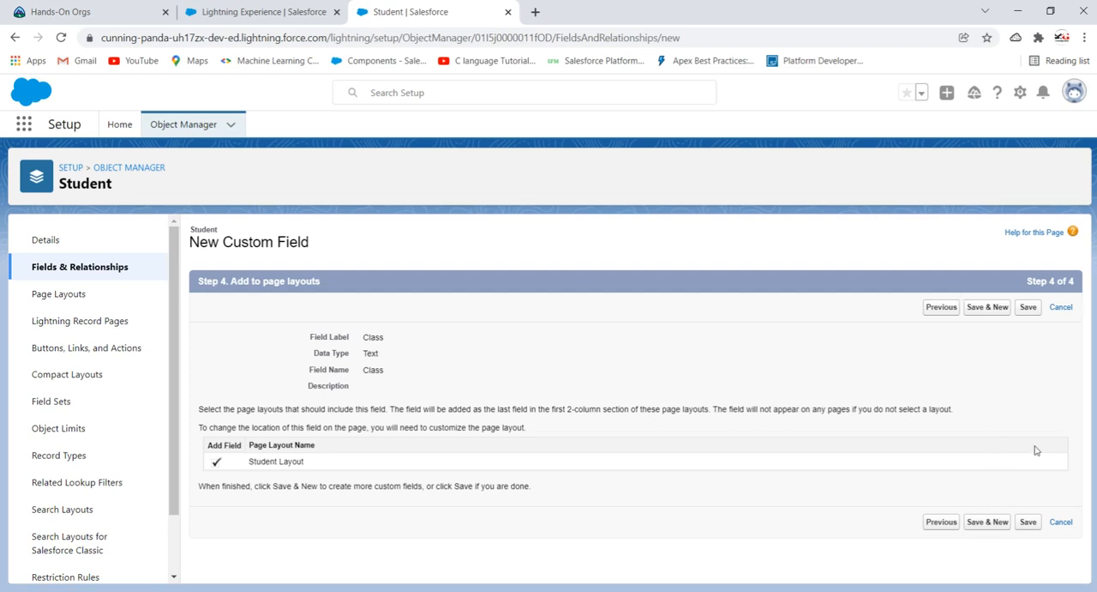
left_click(1028, 521)
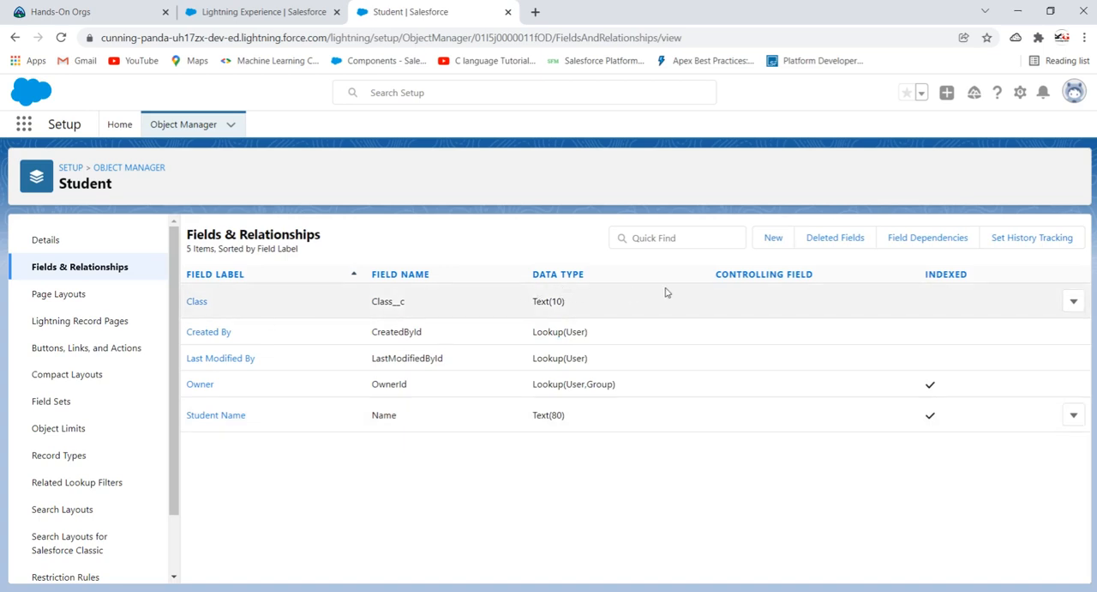
double_click(414, 303)
left_click(436, 525)
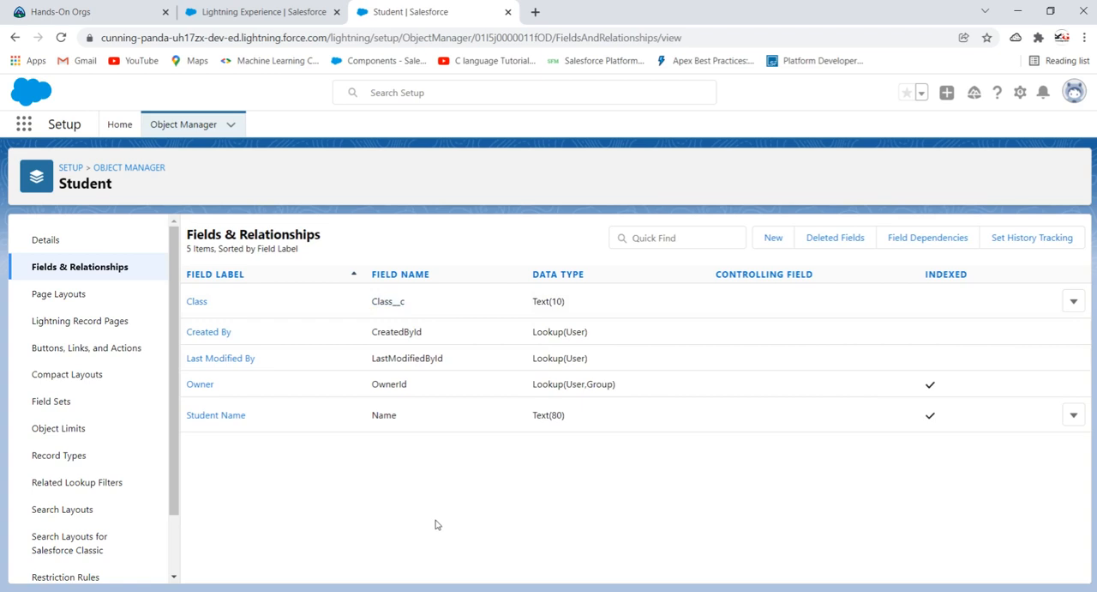
- Start another custom field on the Student object with the Number data type and continue to its details
left_click(774, 237)
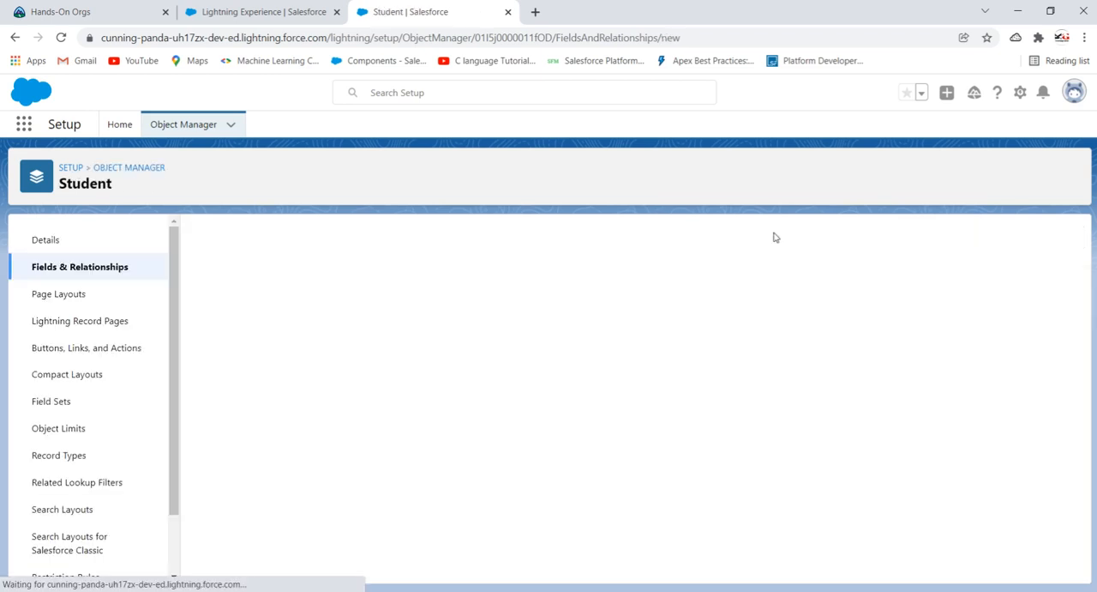
scroll(313, 445, "down", 3)
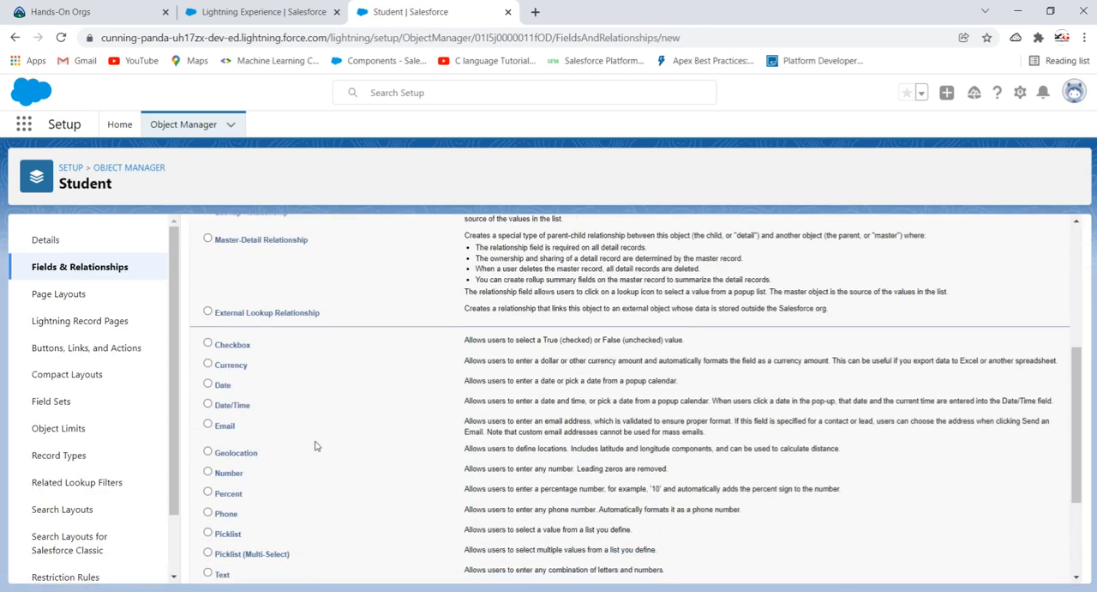
scroll(368, 405, "down", 2)
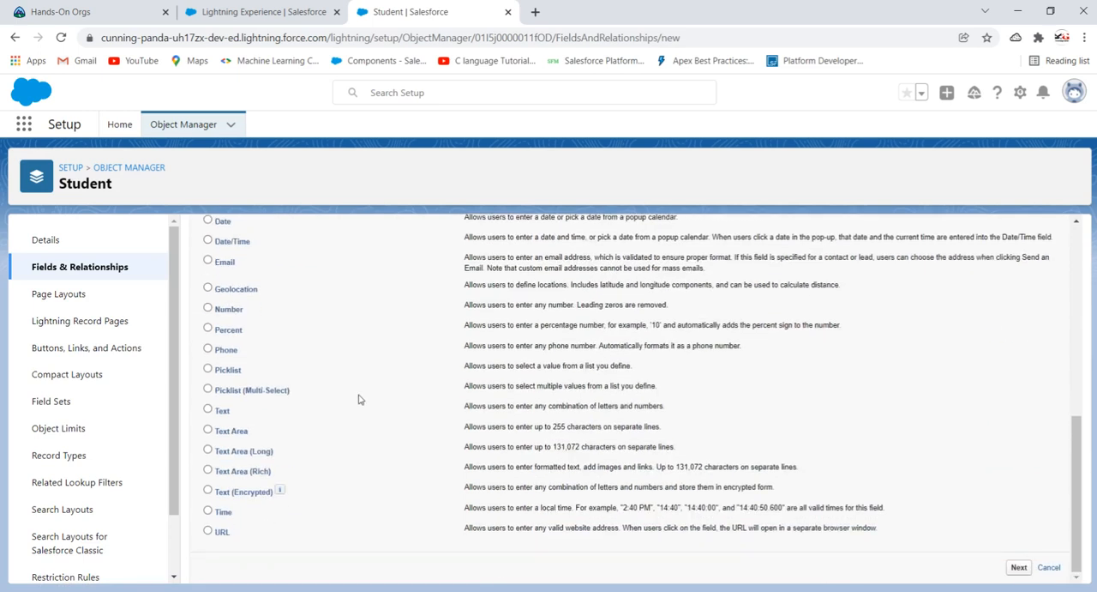
left_click(207, 308)
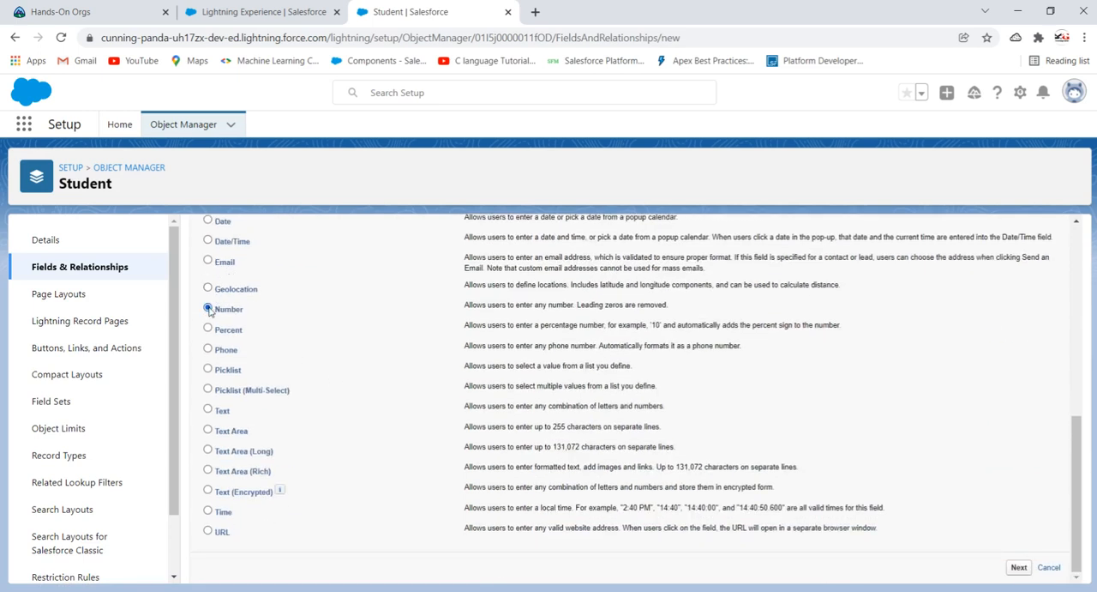
left_click(1018, 568)
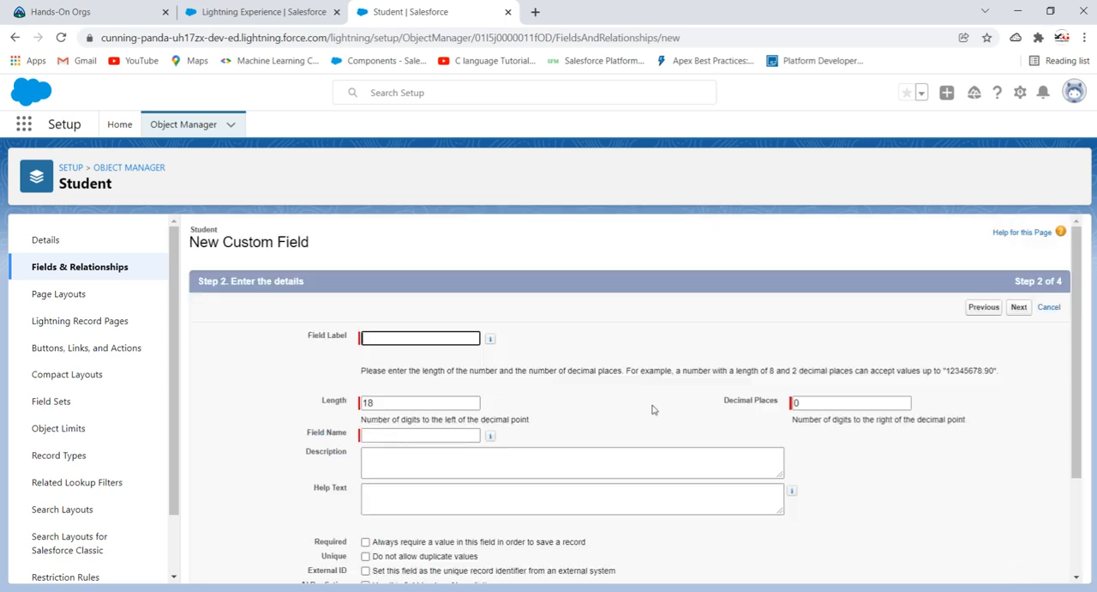
- Label the new number field Roll Number and let its field name fill in as Roll_Number
left_click(421, 339)
type("Roll number")
key("Left")
key("Left")
key("Left")
key("Left")
key("Left")
key("BackSpace")
type("N")
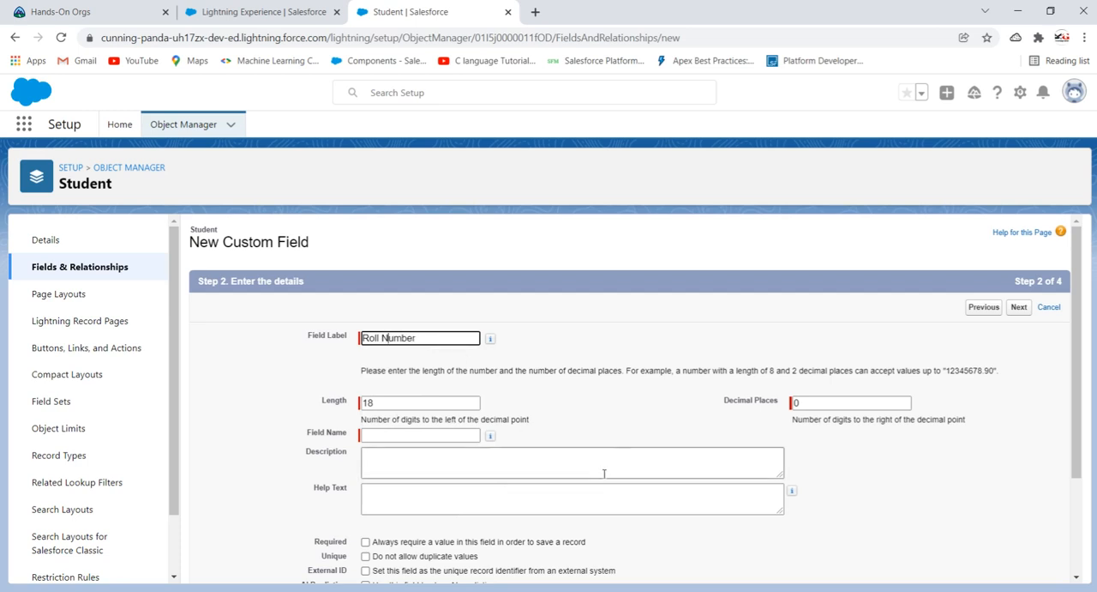
left_click(611, 416)
- Make the Roll Number field always required and disallow duplicate values in it
scroll(467, 397, "down", 2)
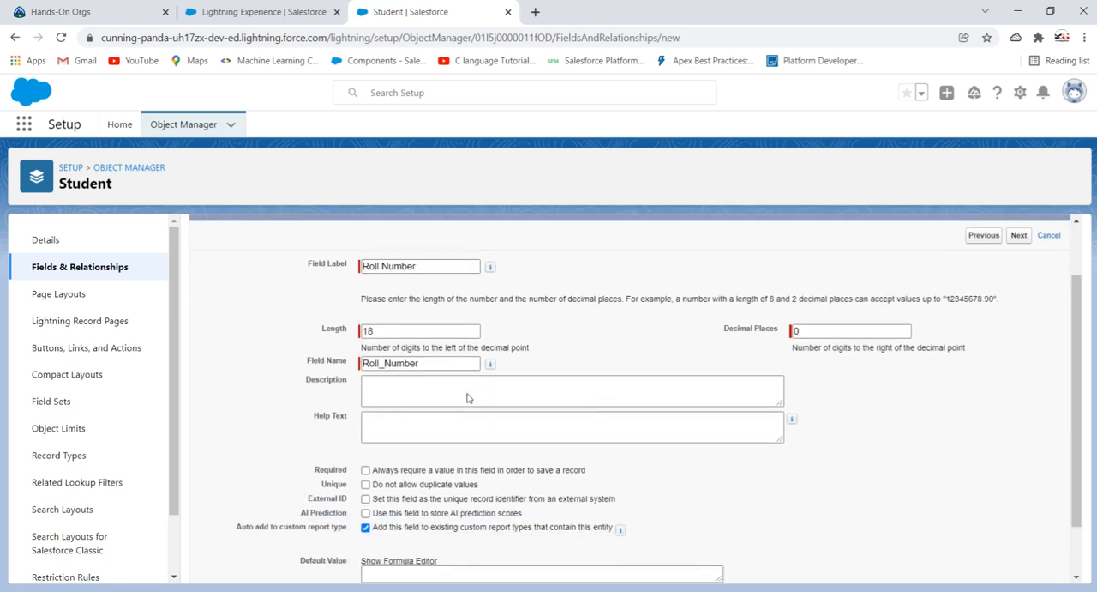
left_click(366, 405)
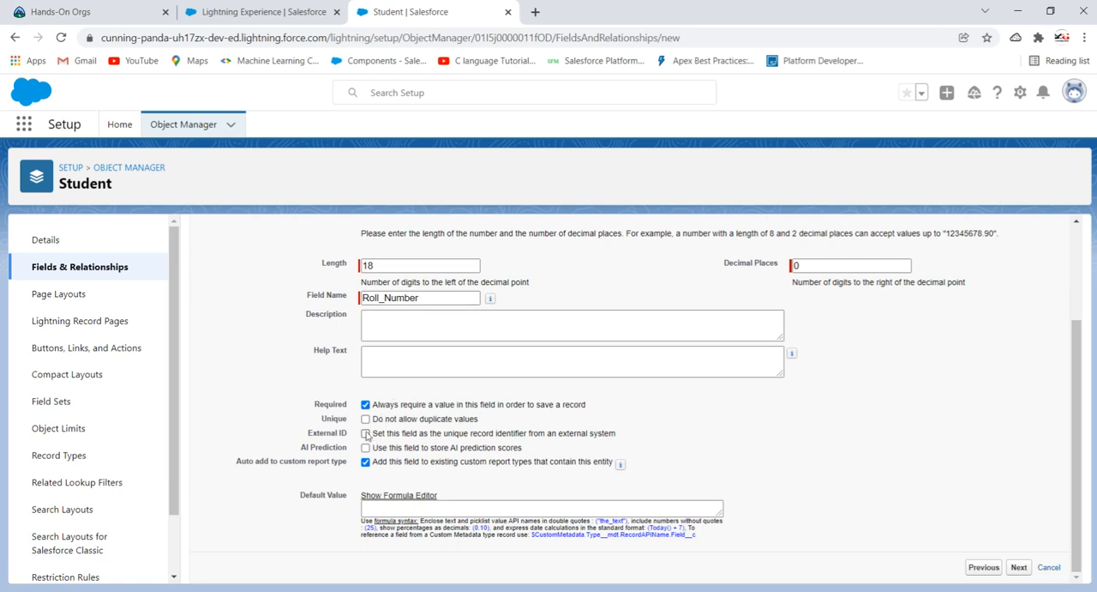
left_click(365, 419)
- Accept the default field-level security and Student Layout placement for the Roll Number field and save it
left_click(1018, 567)
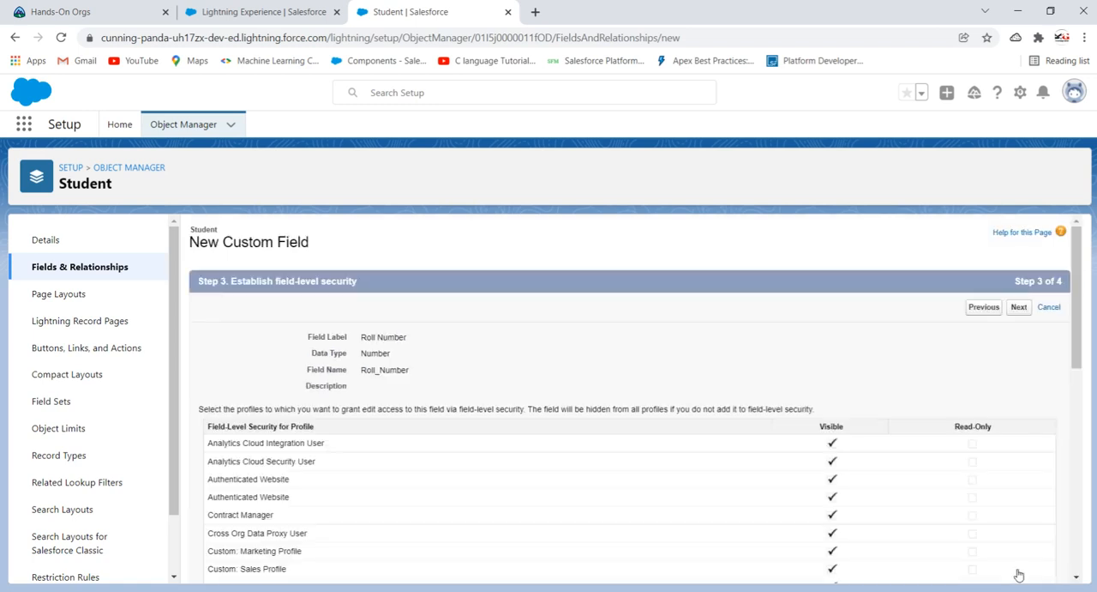
left_click(1019, 308)
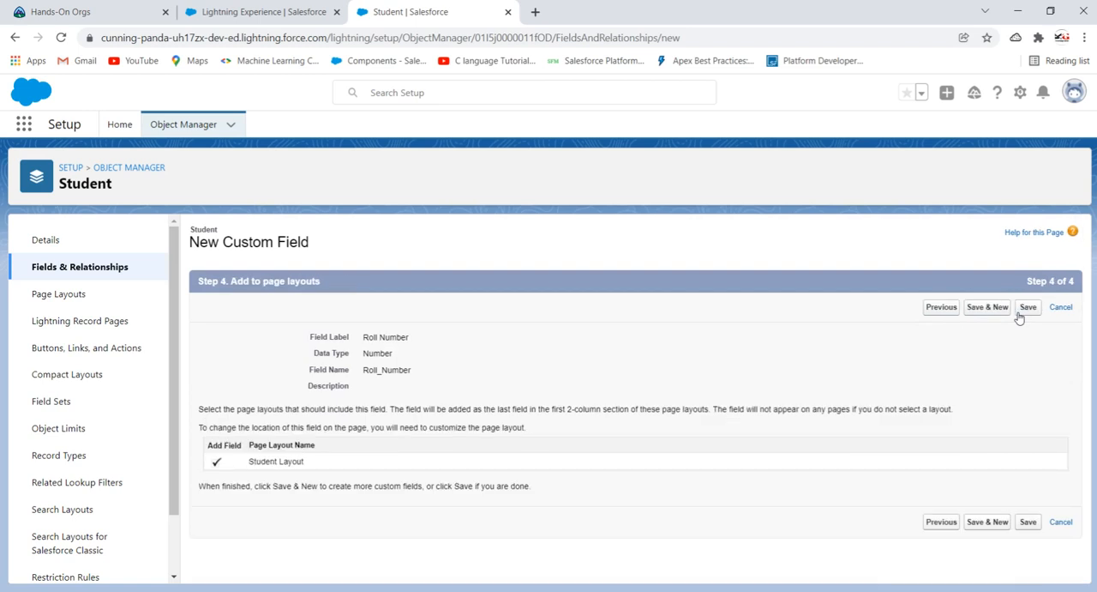
left_click(1027, 307)
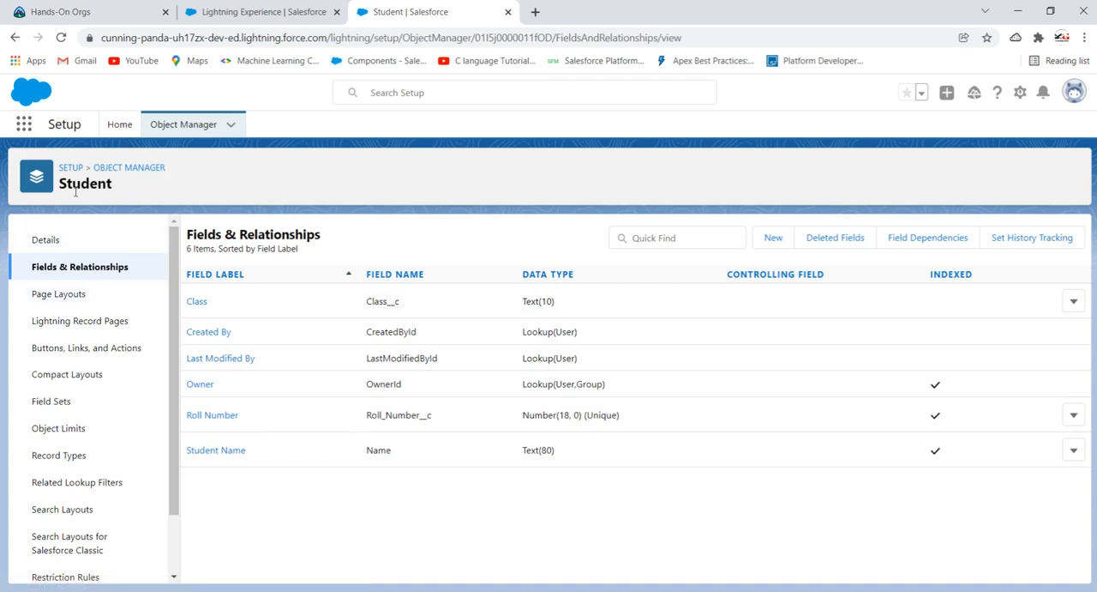
- Open Setup in a new browser tab and switch the org to Salesforce Classic
left_click(1020, 92)
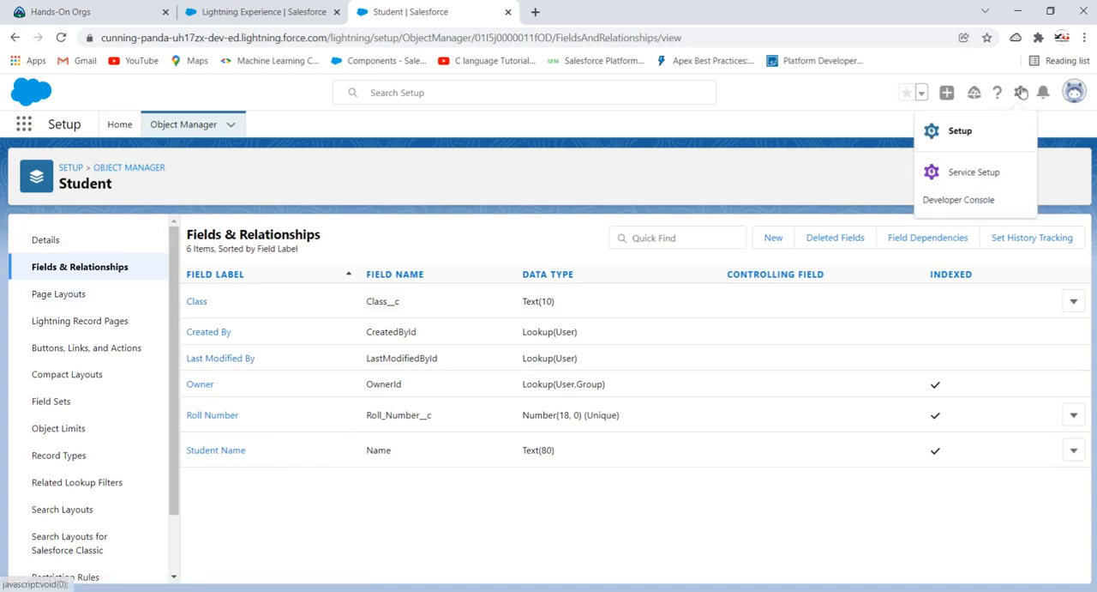
left_click(953, 130)
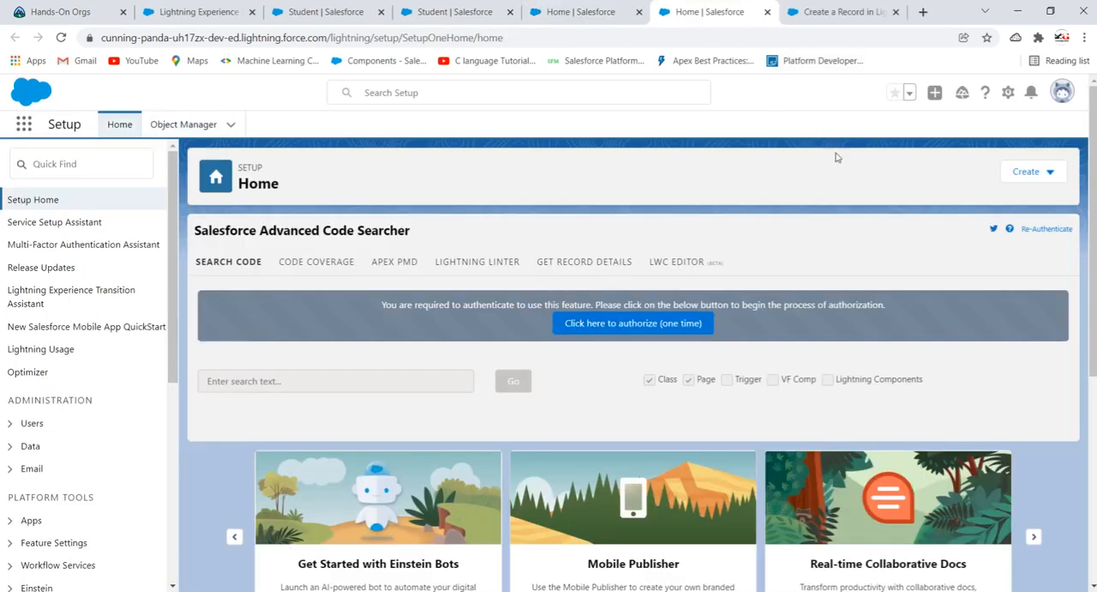
left_click(1063, 92)
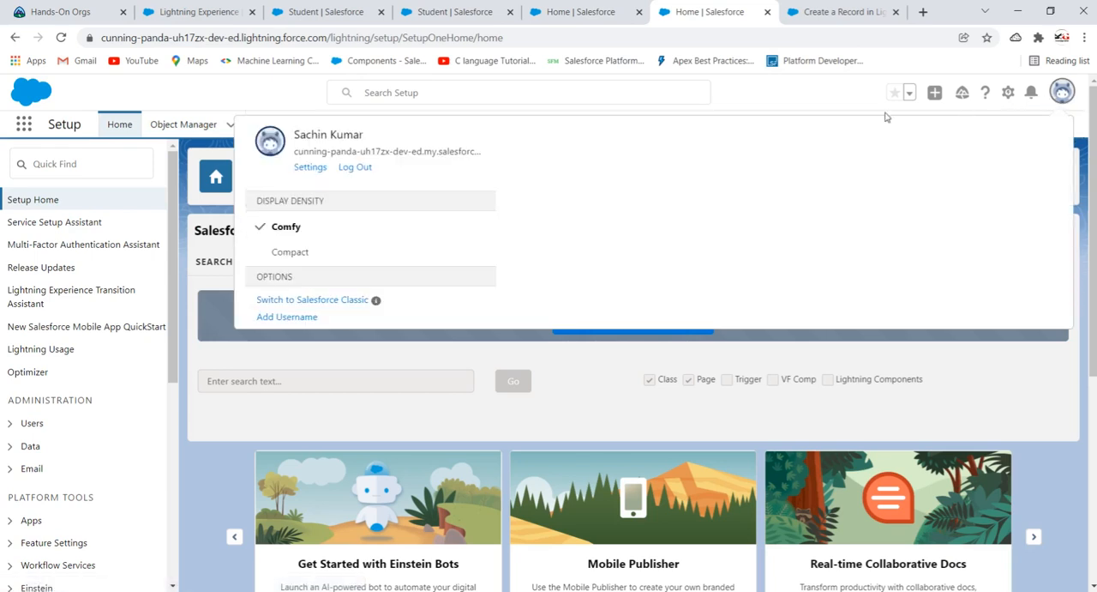
left_click(321, 307)
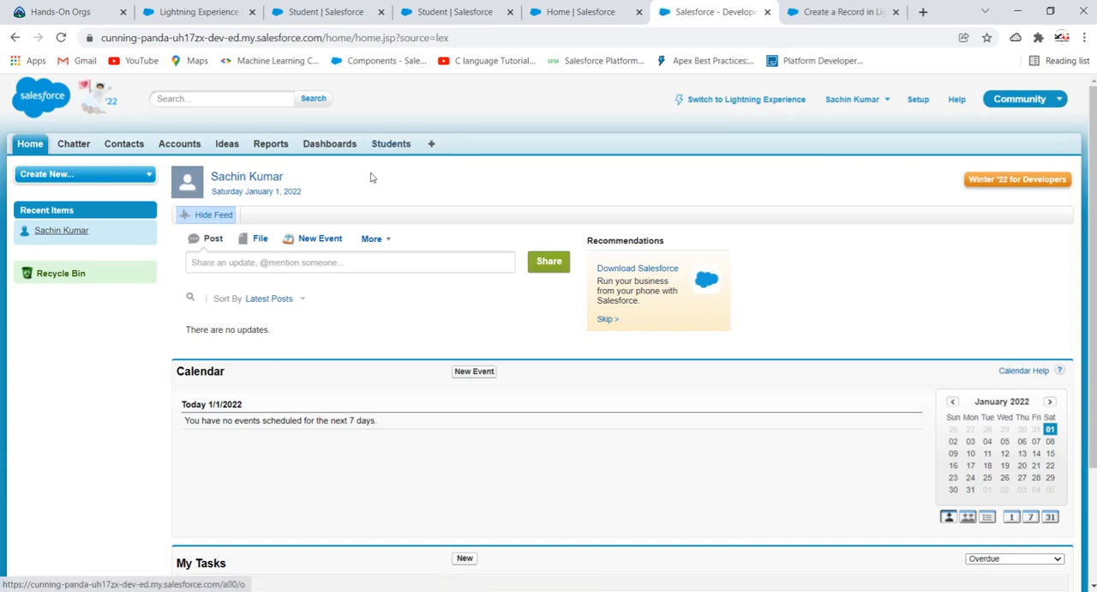
- Create and save a student record with the name ABC, class 6 and roll number 1
left_click(391, 146)
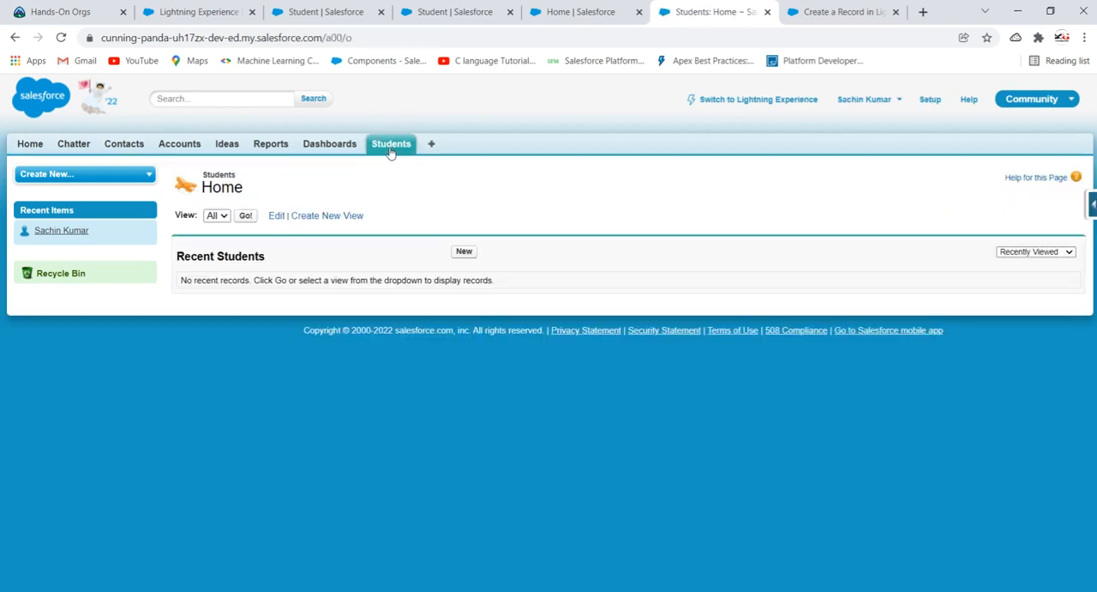
left_click(463, 252)
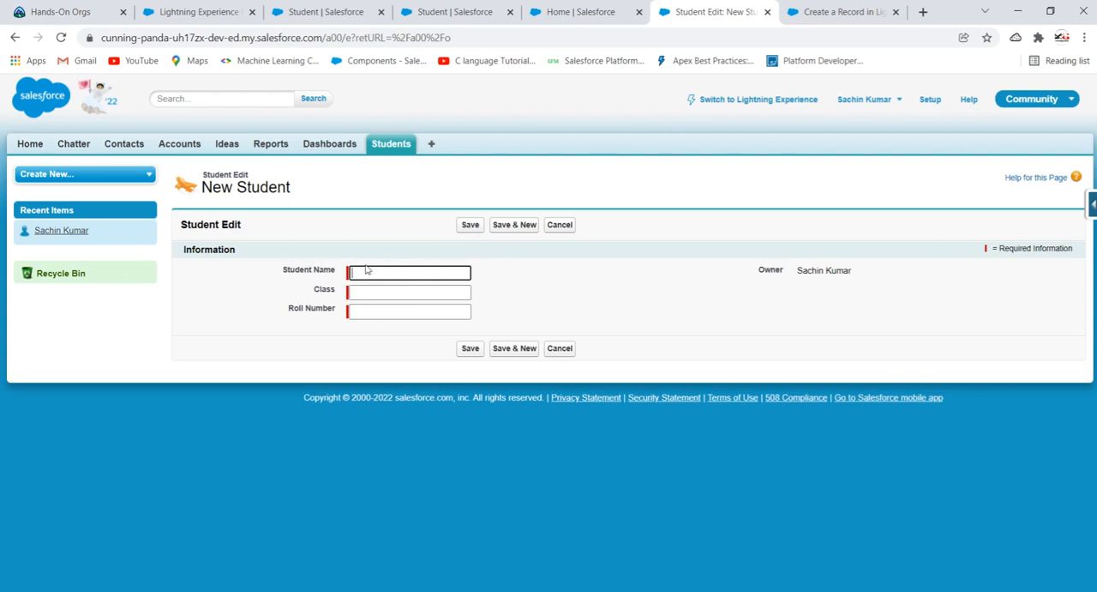
left_click(421, 268)
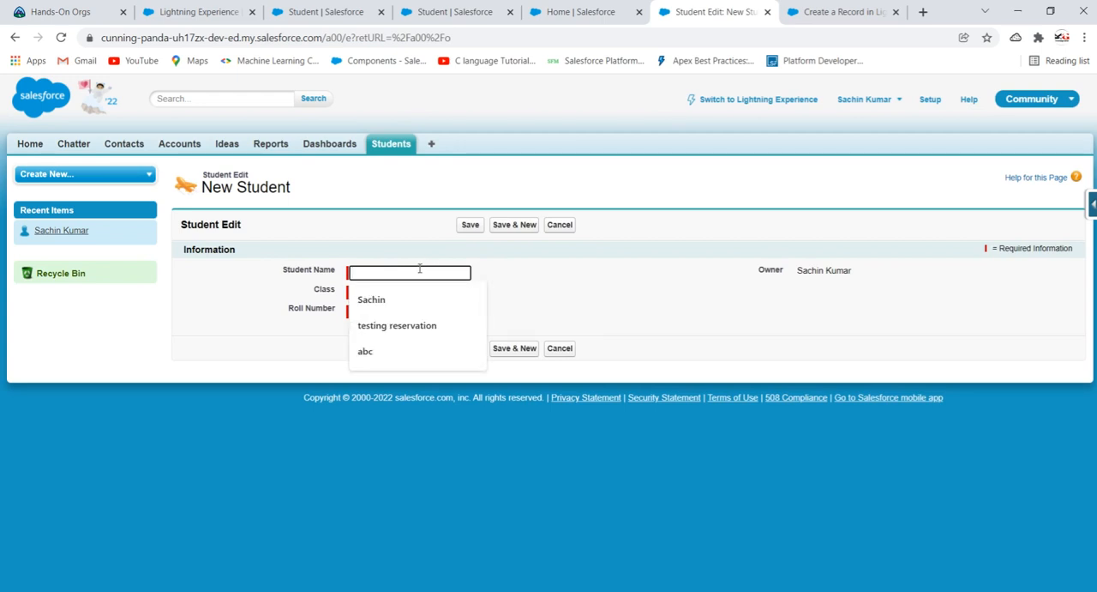
type("ABC")
left_click(534, 272)
left_click(387, 294)
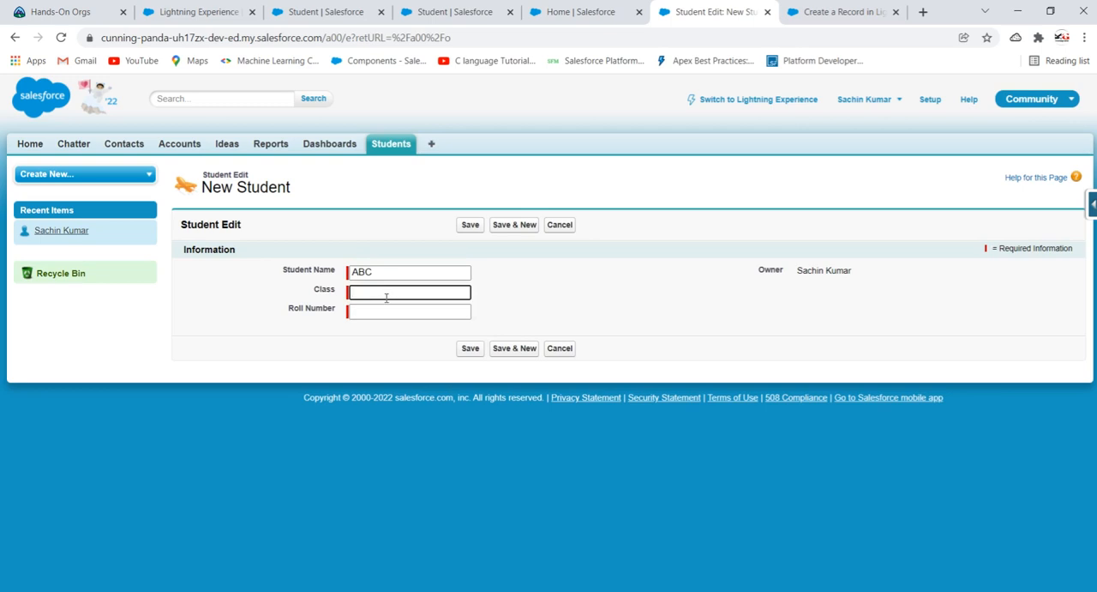
type("6")
left_click(389, 314)
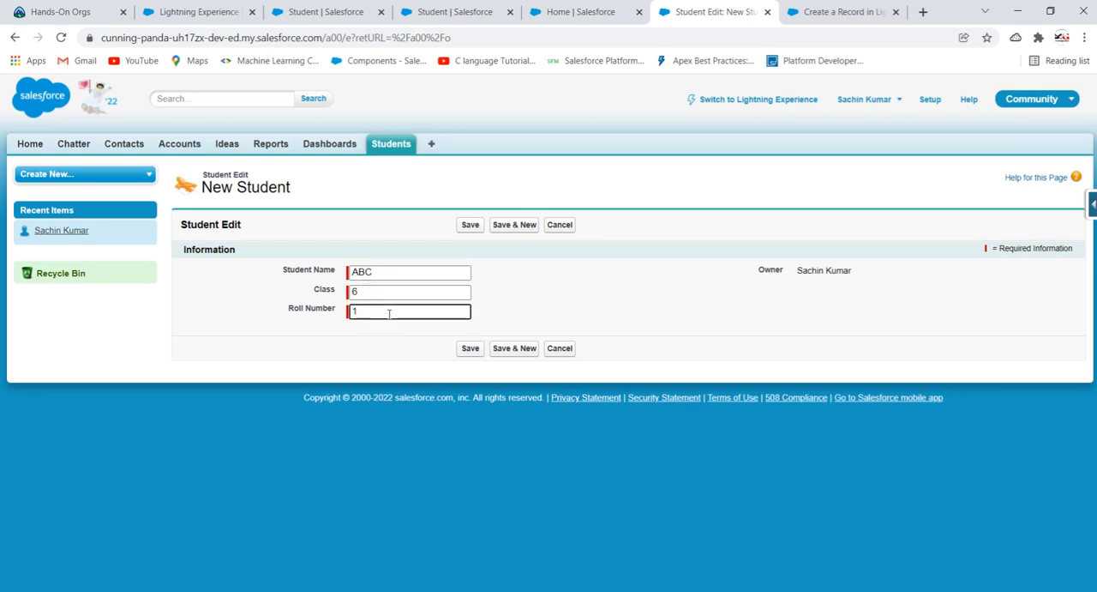
left_click(470, 348)
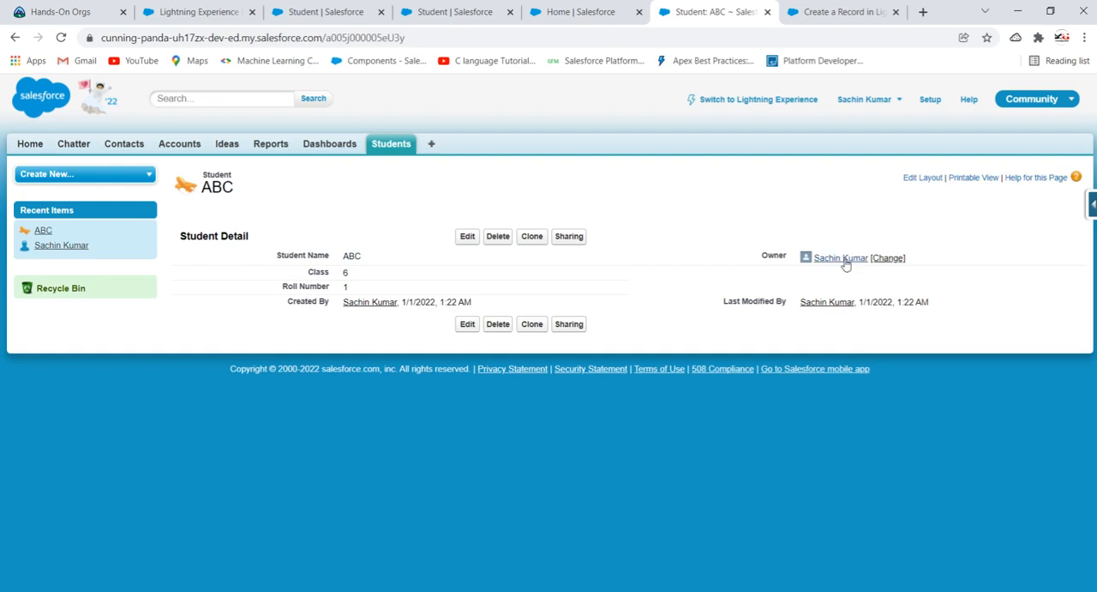
- Try to save a second student record with the student's first name, class 6 and the already used roll number 1
left_click(391, 144)
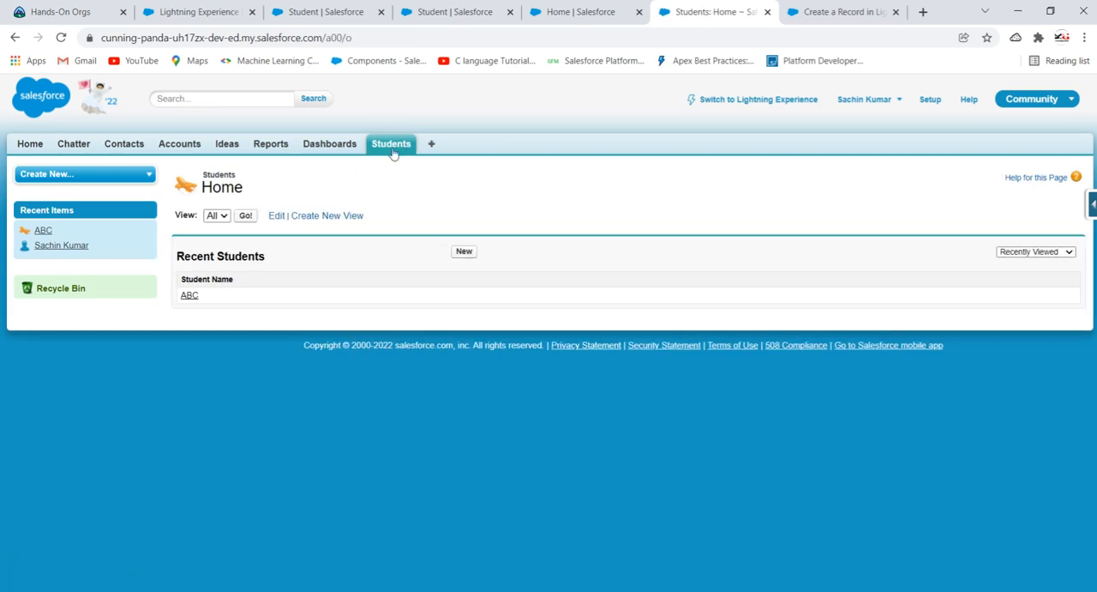
left_click(464, 251)
left_click(424, 272)
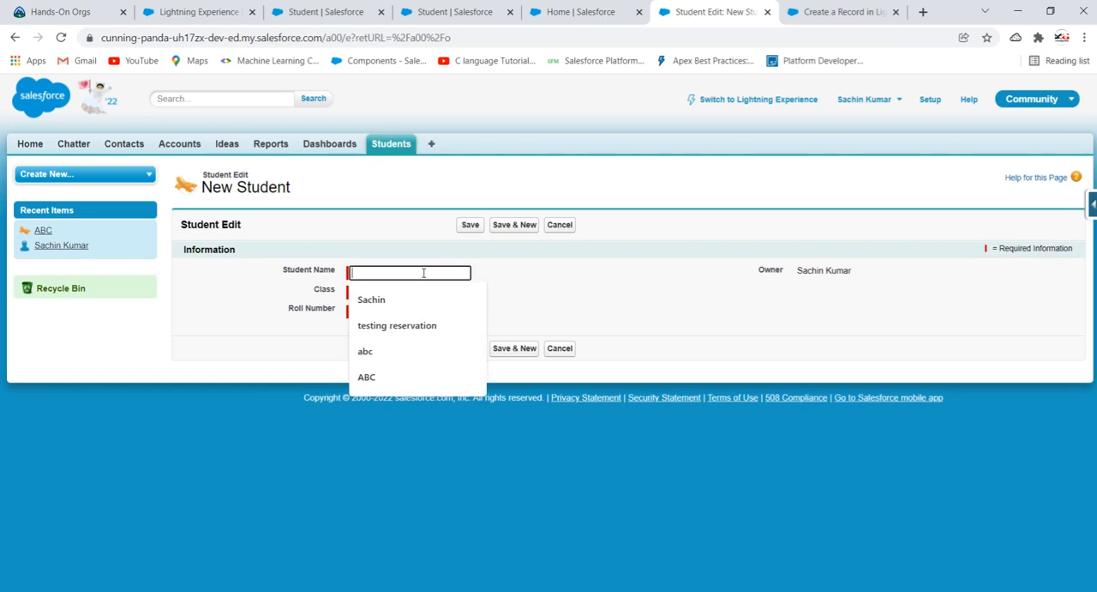
left_click(429, 298)
left_click(386, 292)
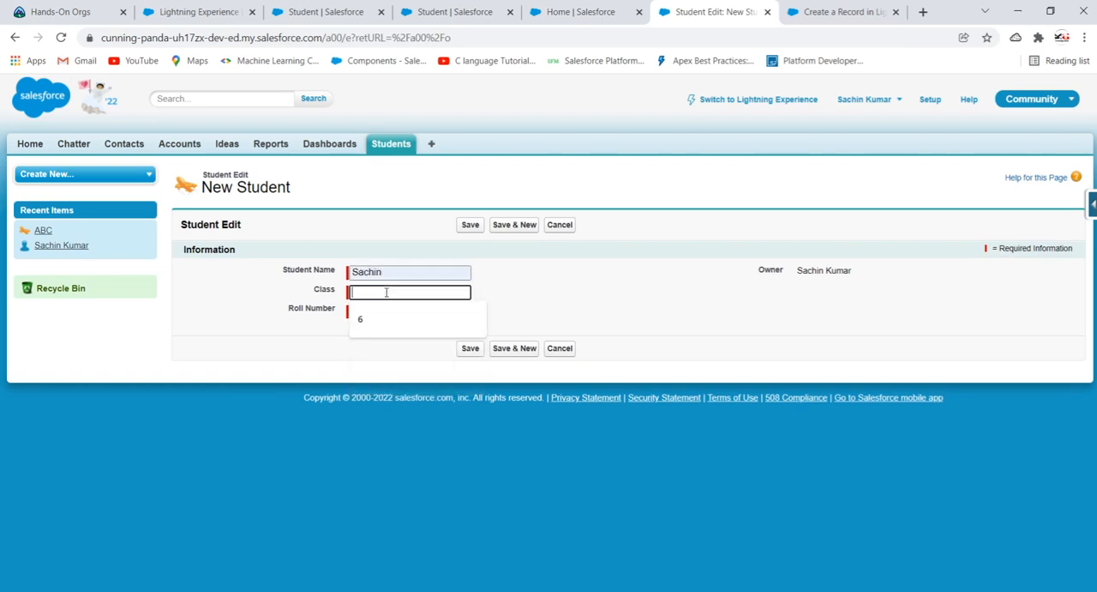
type("6")
left_click(386, 311)
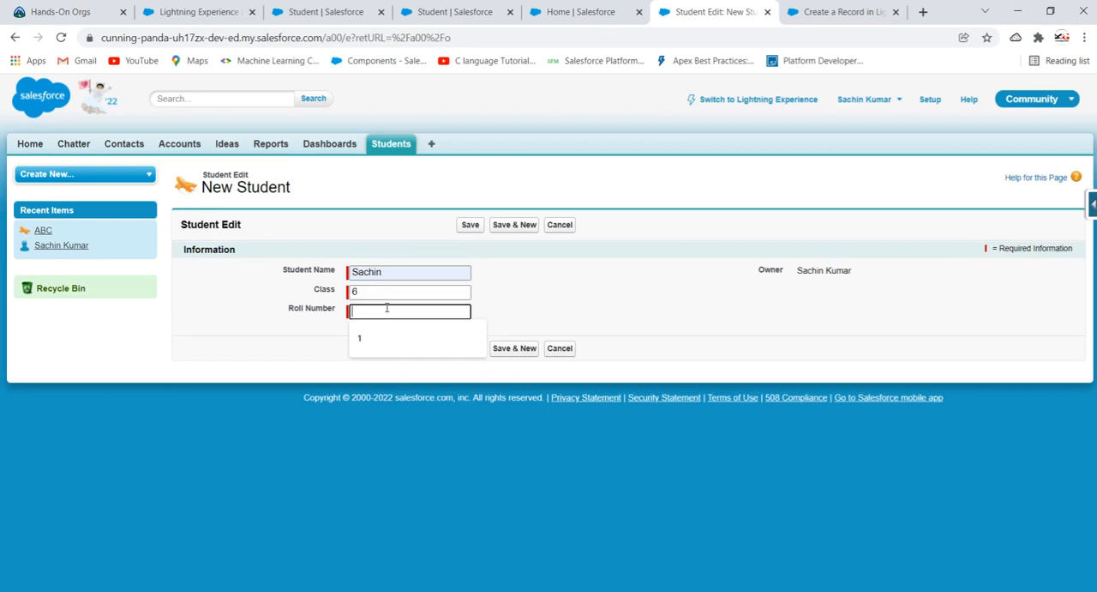
type("1")
left_click(512, 295)
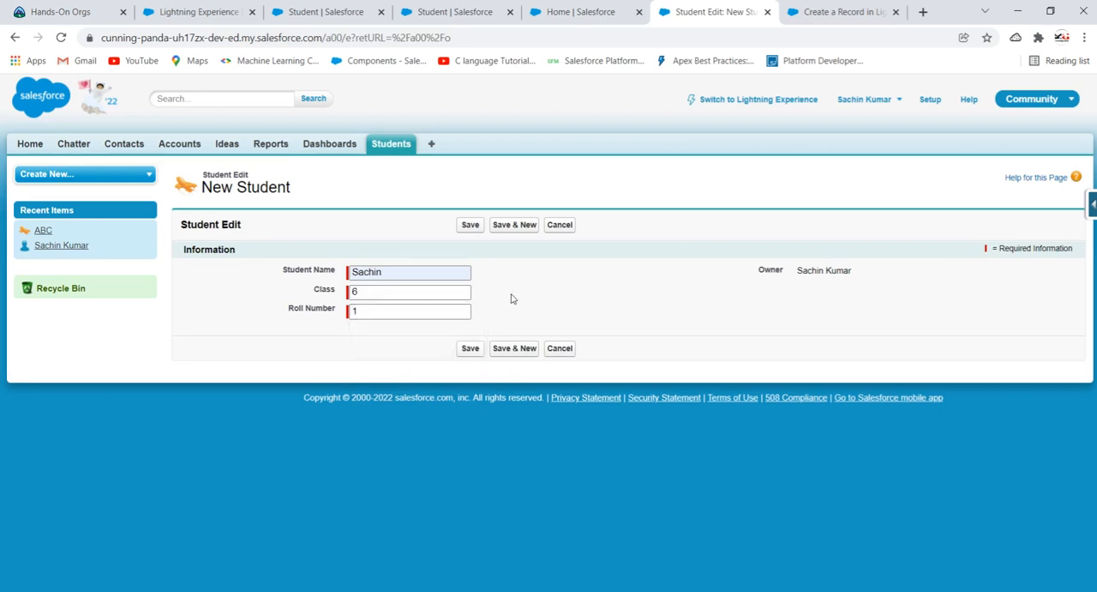
left_click(355, 312)
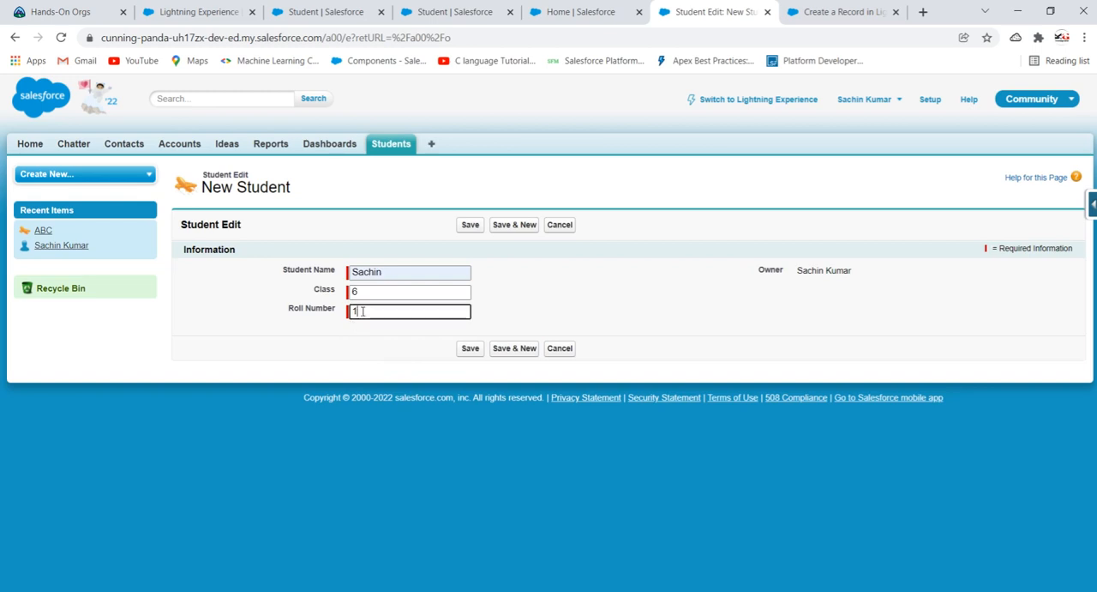
left_click(474, 349)
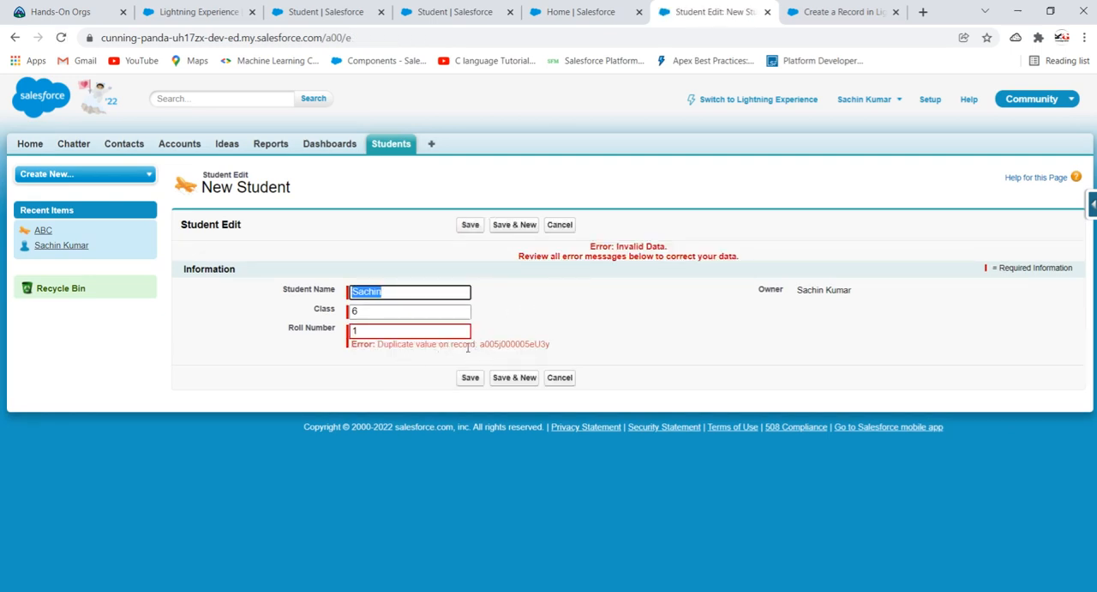
- Set the new student's roll number to 2 and save the record
left_click(447, 331)
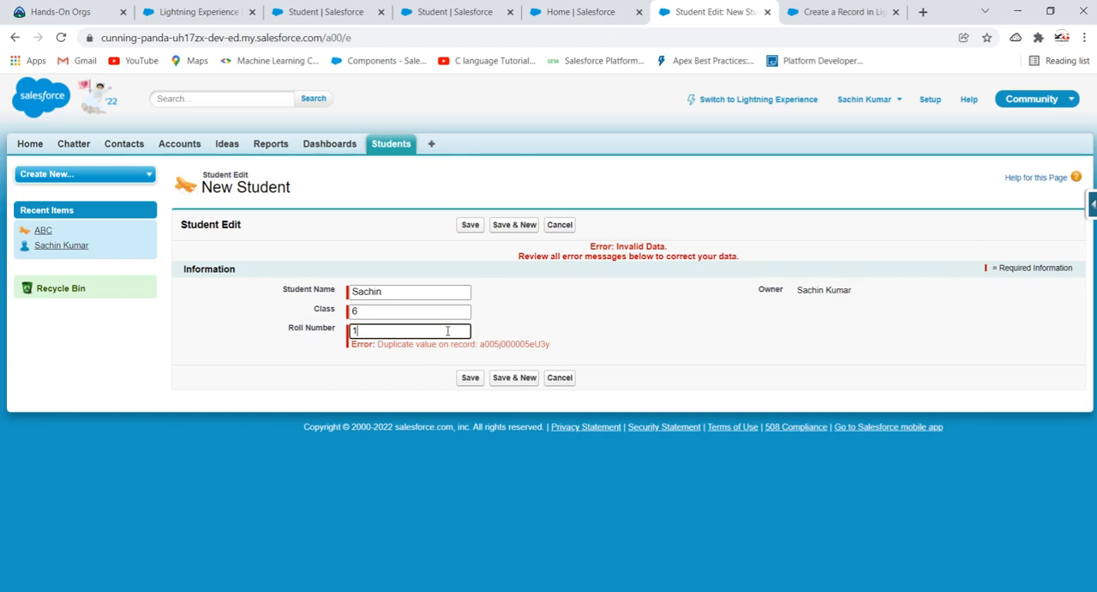
key("BackSpace")
type("2")
left_click(478, 383)
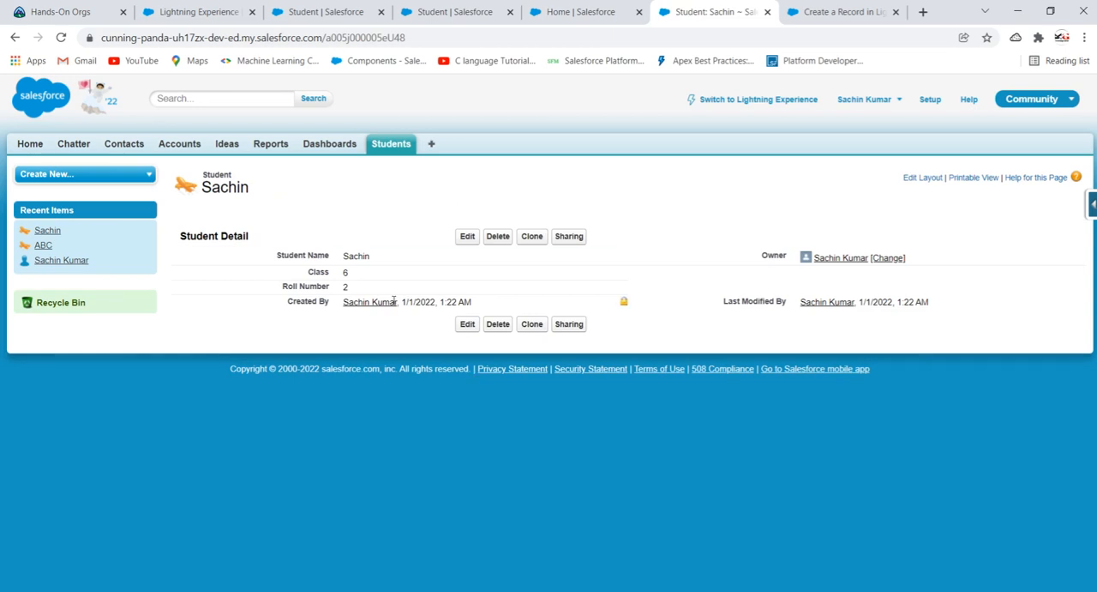
- Open the Students list and switch the org back to Lightning Experience
left_click(391, 145)
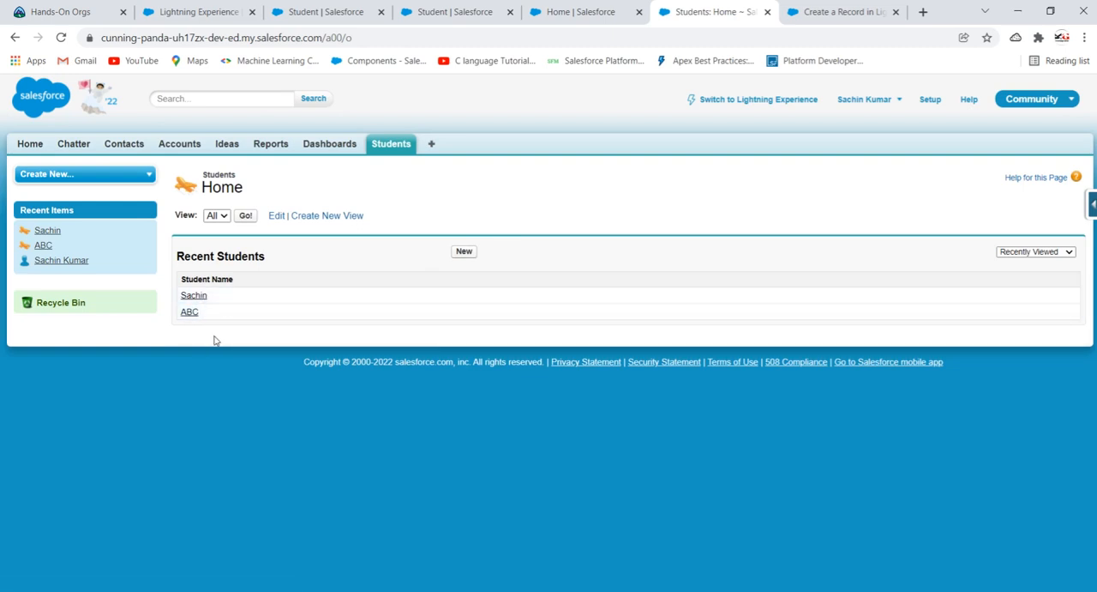
left_click(728, 107)
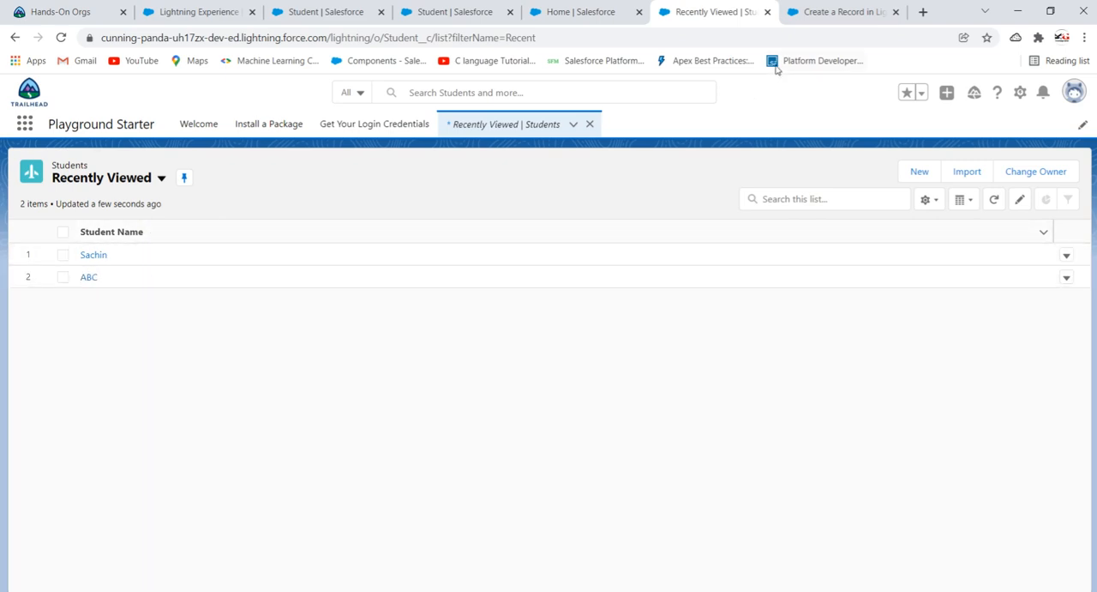
left_click(574, 125)
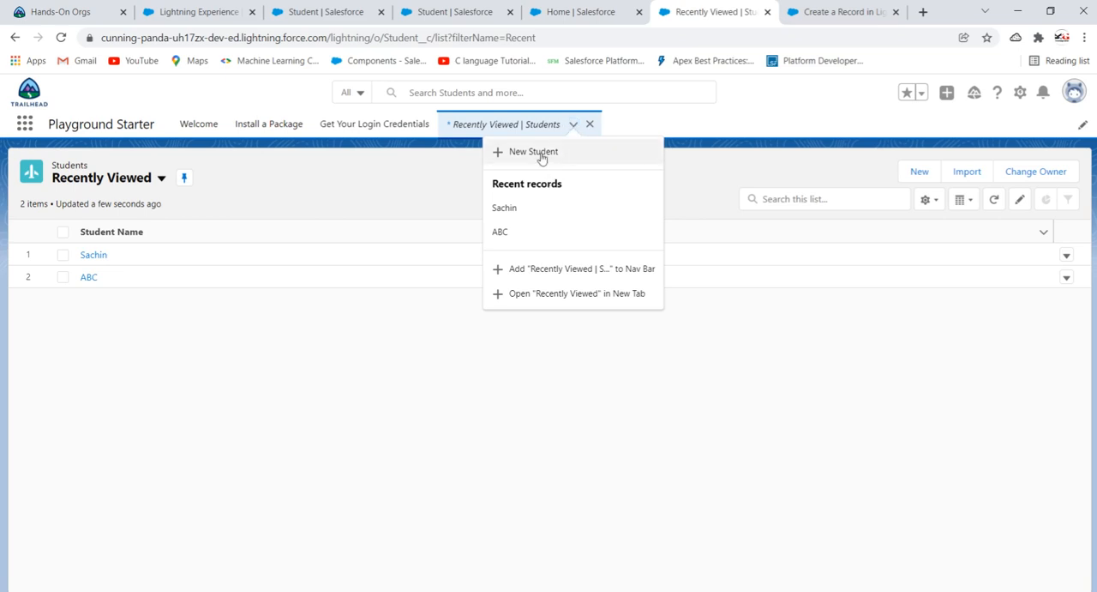
left_click(407, 178)
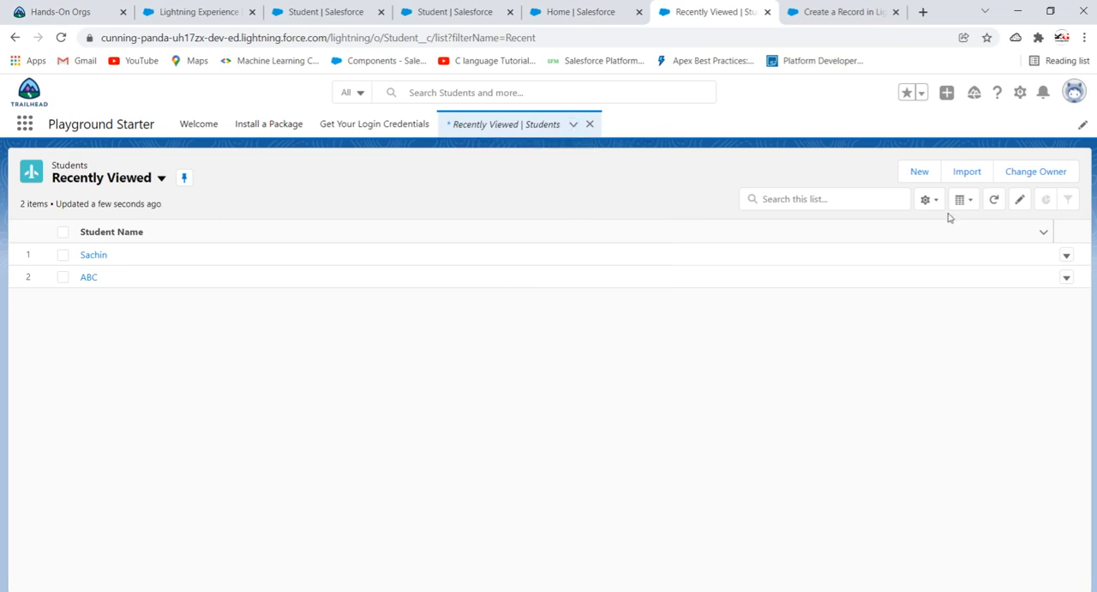